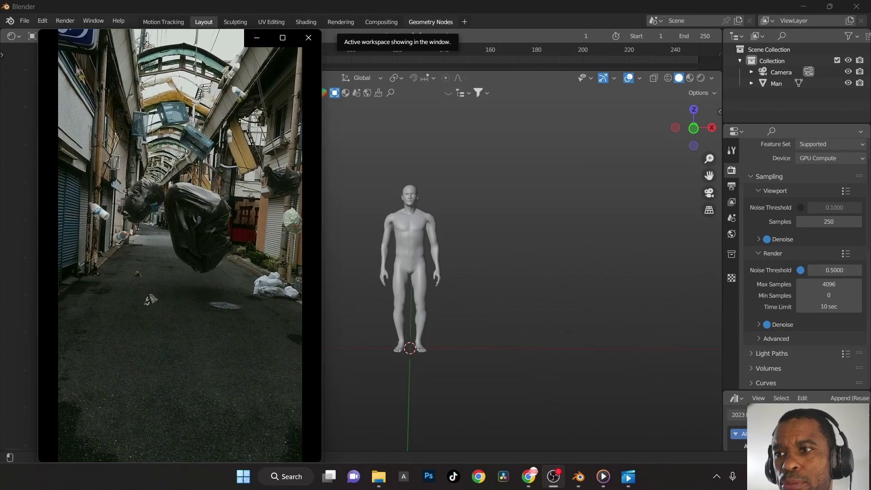
- Close the reference video and add an ico sphere mesh to the scene
mouse_move(227, 266)
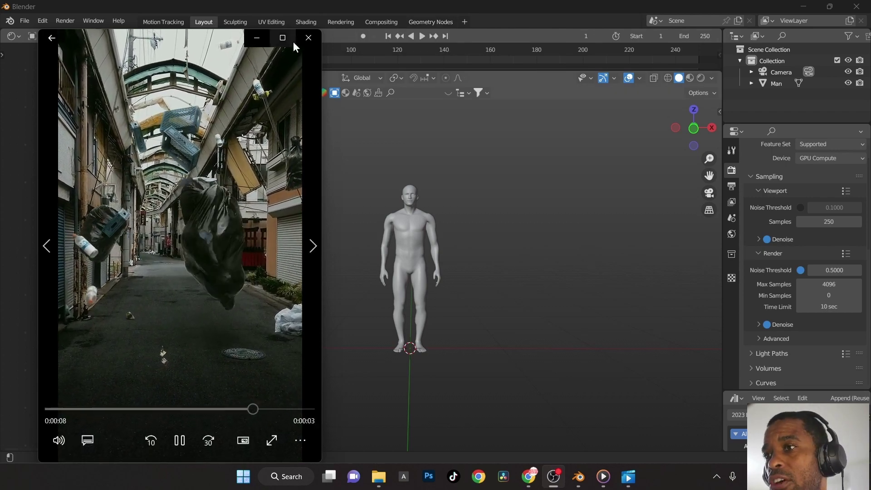
click(310, 41)
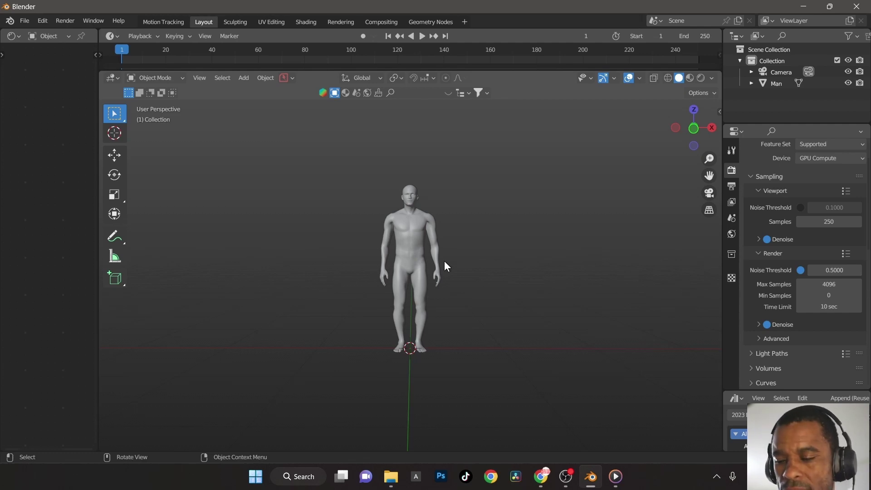
key(shift+a)
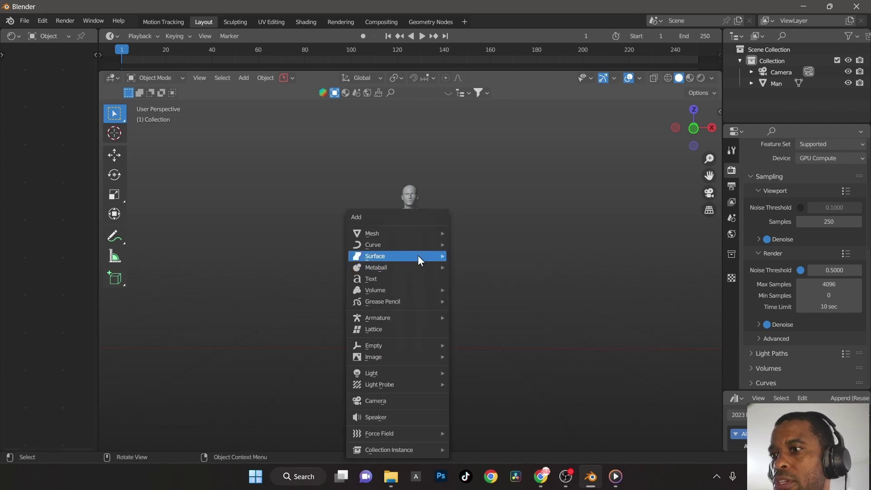
mouse_move(422, 233)
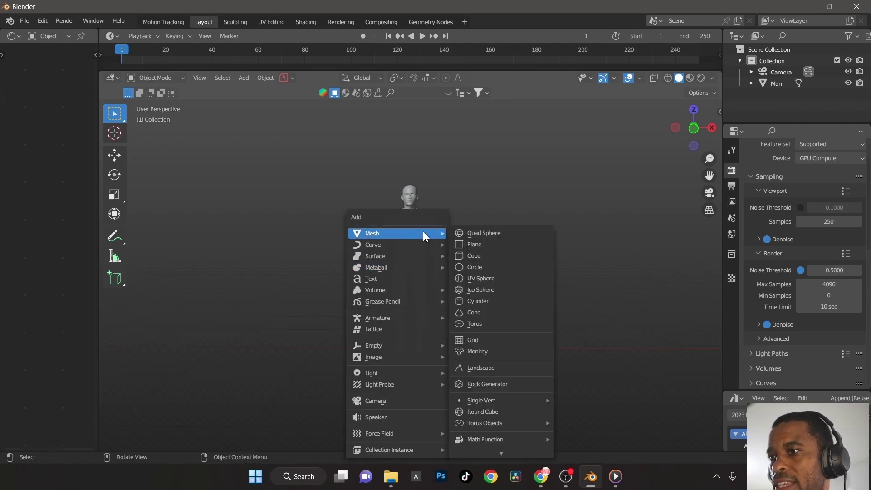
click(499, 289)
- Raise the ico sphere about 0.86 m along the Z axis and scale it down to roughly the man's body width
key(g)
key(z)
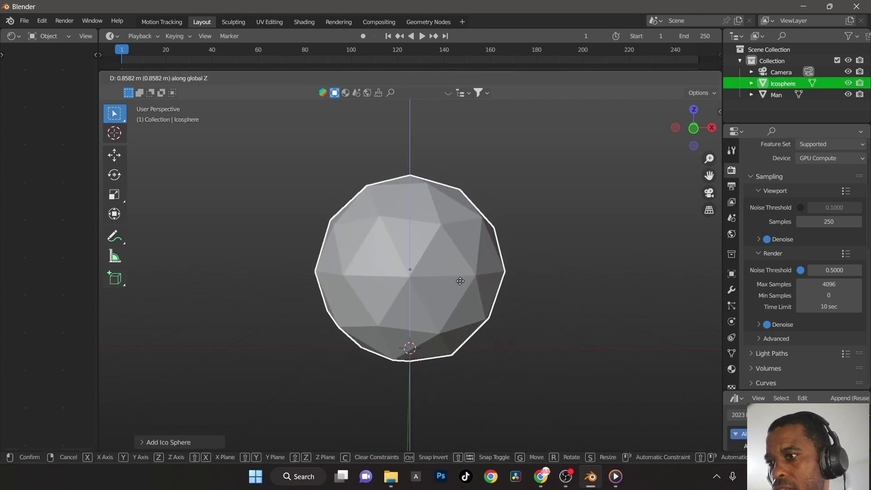
click(460, 281)
key(s)
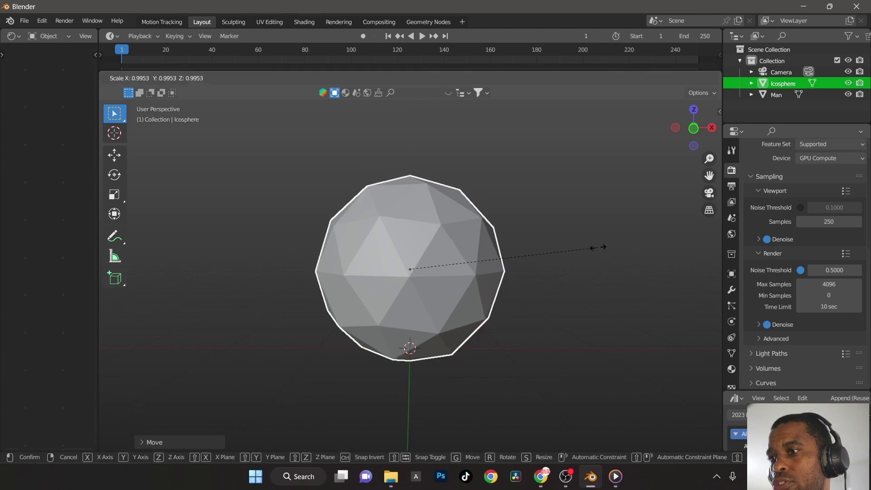
click(476, 288)
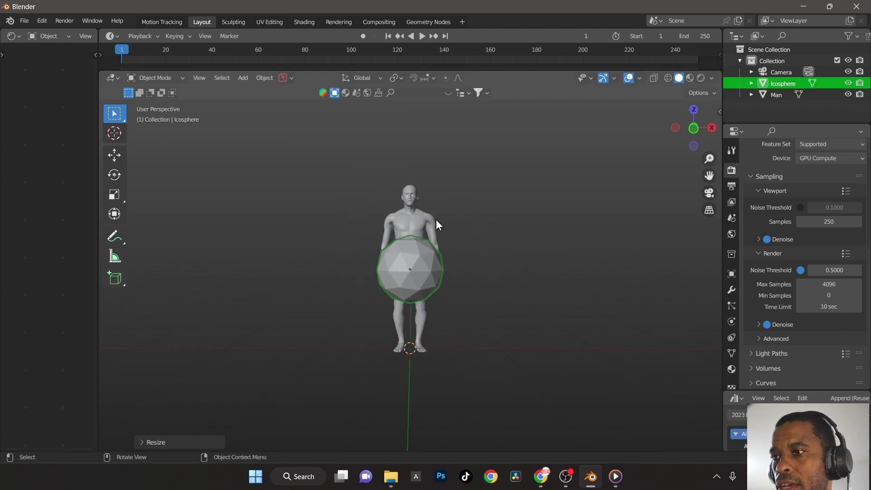
- Delete the man reference model from the scene
click(414, 213)
key(x)
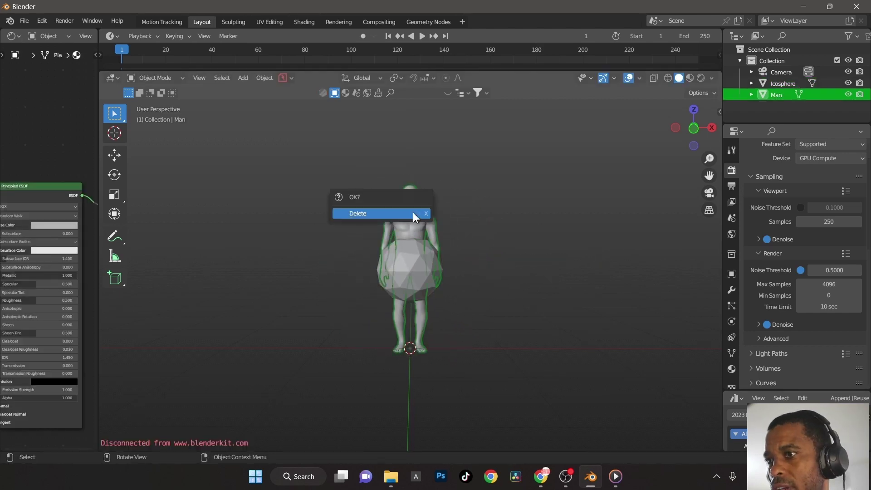
click(431, 214)
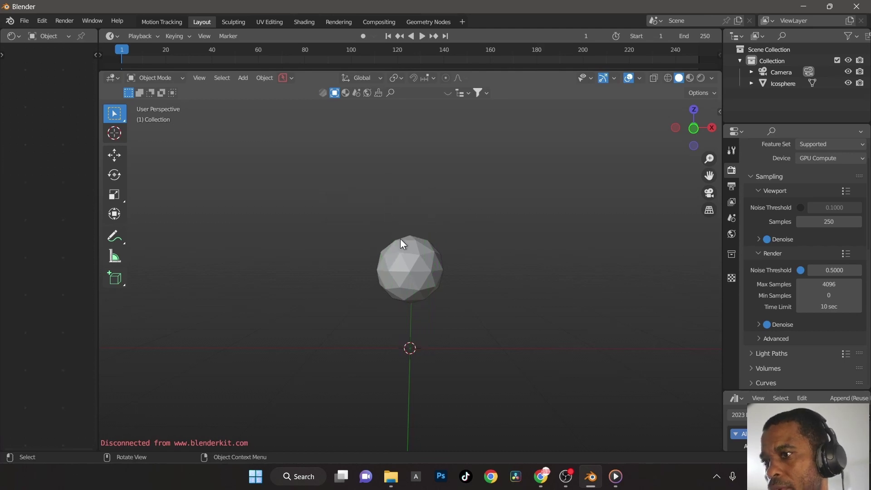
- Select the ico sphere and apply its scale
click(415, 250)
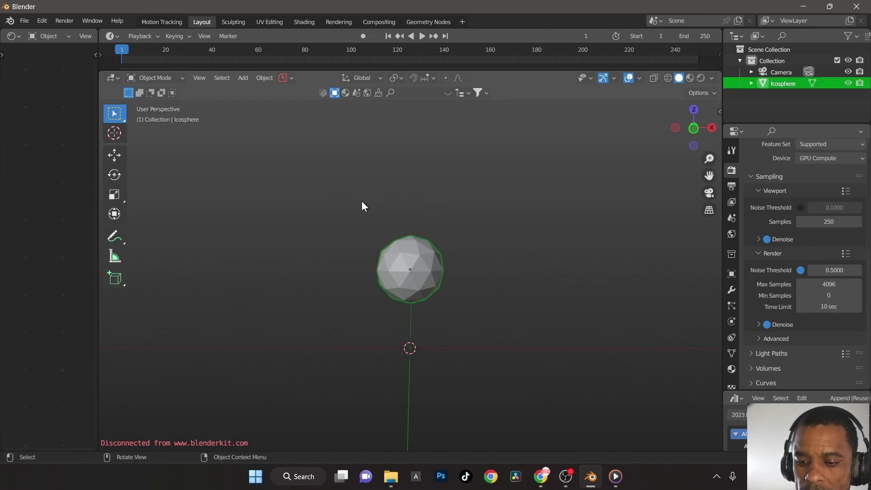
key(ctrl+a)
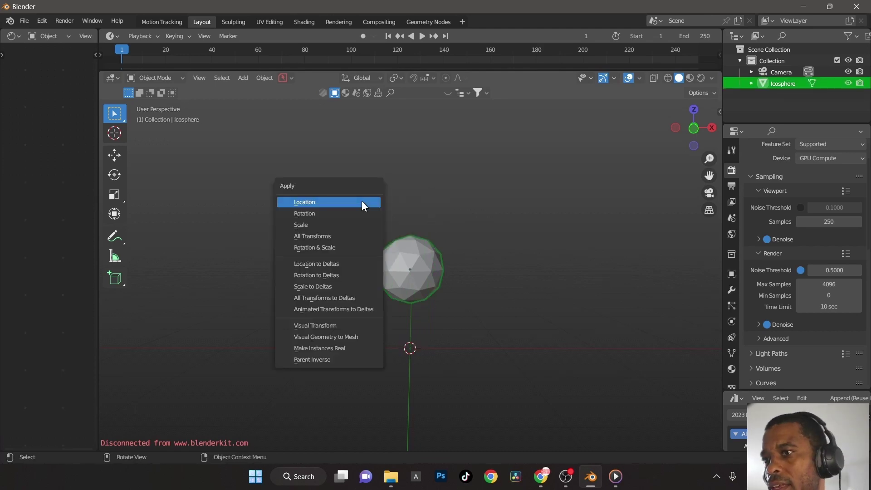
click(347, 224)
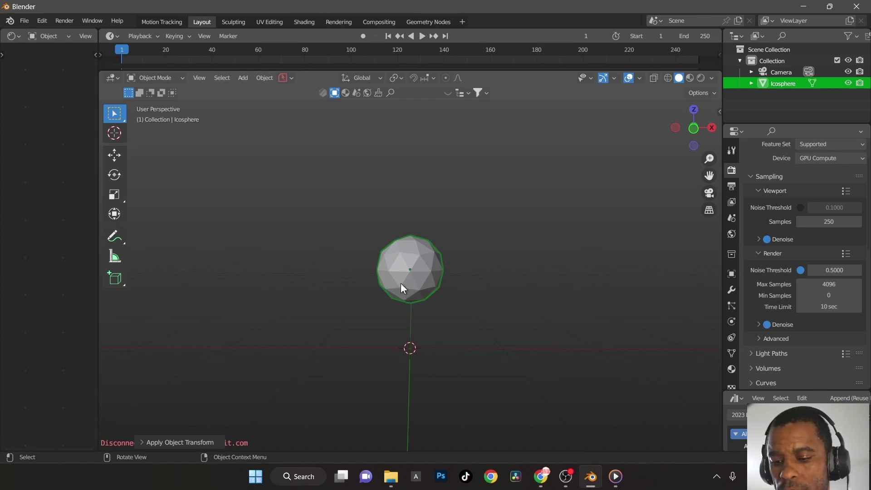
- Give the ico sphere a level 1 Subdivision modifier and shade it smooth
key(ctrl+1)
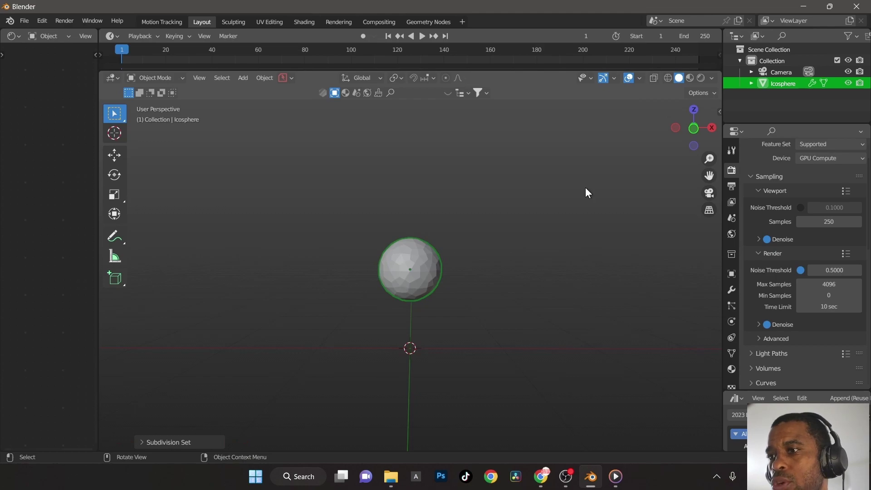
right_click(433, 266)
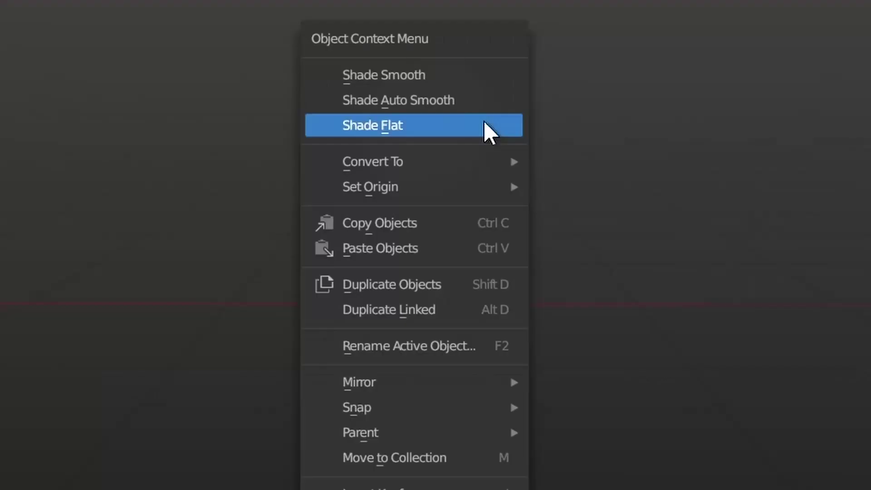
click(432, 245)
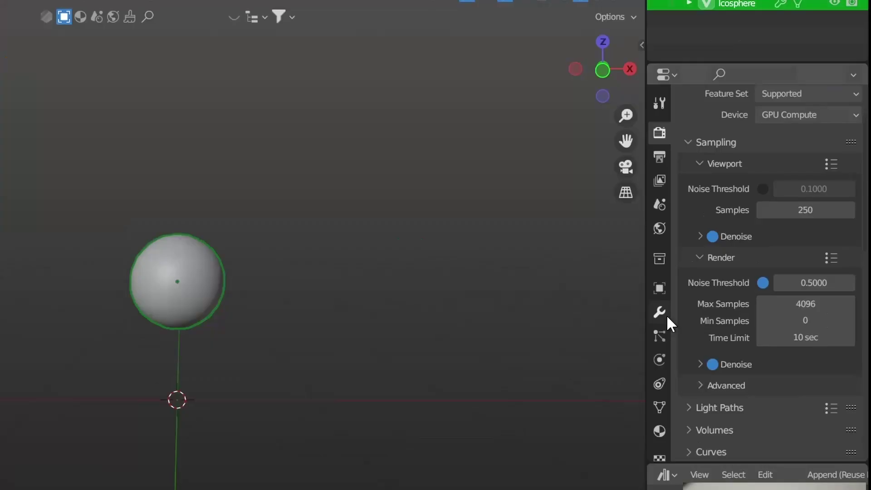
- Apply the Subdivision modifier to the ico sphere's mesh
click(731, 290)
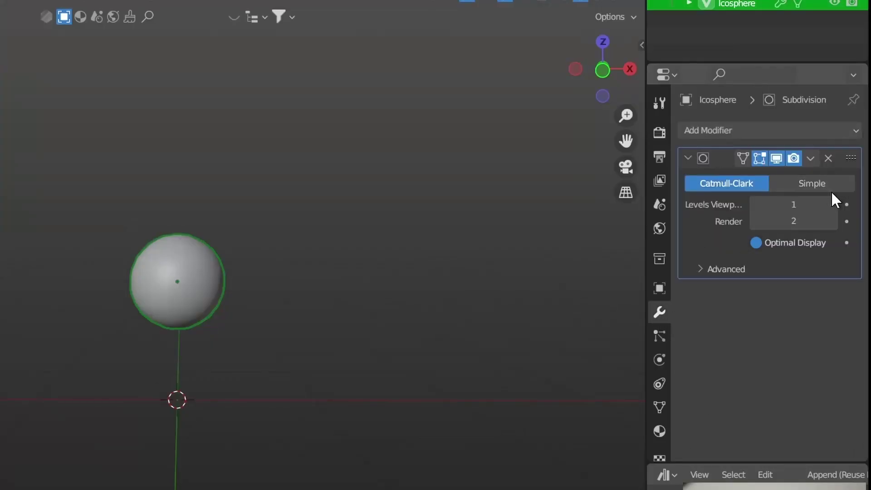
click(810, 158)
click(793, 180)
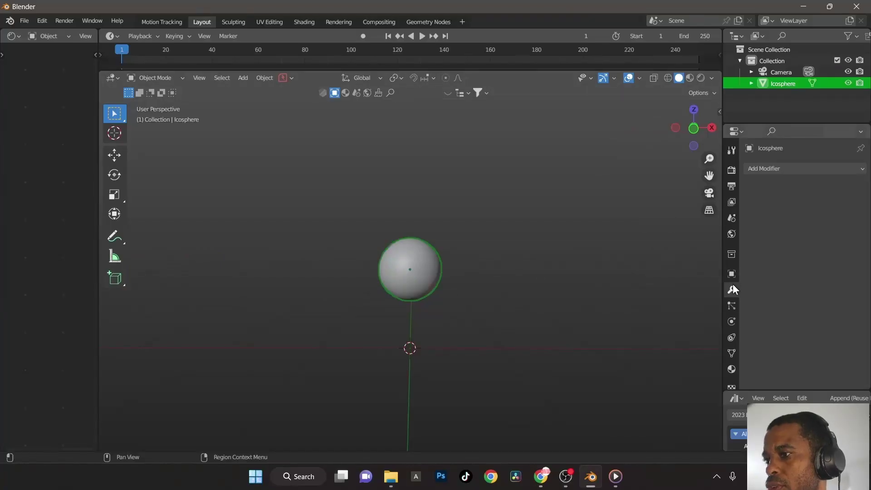
- Add Collision and Cloth physics to the ico sphere
click(731, 322)
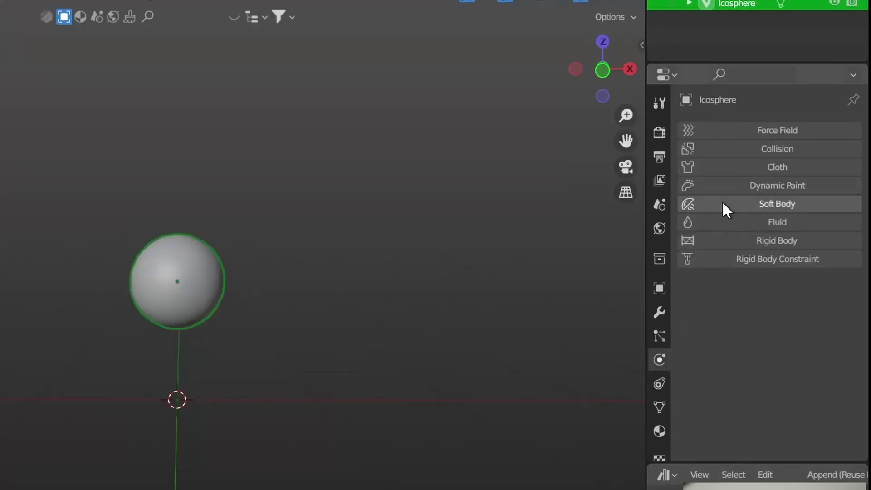
click(754, 154)
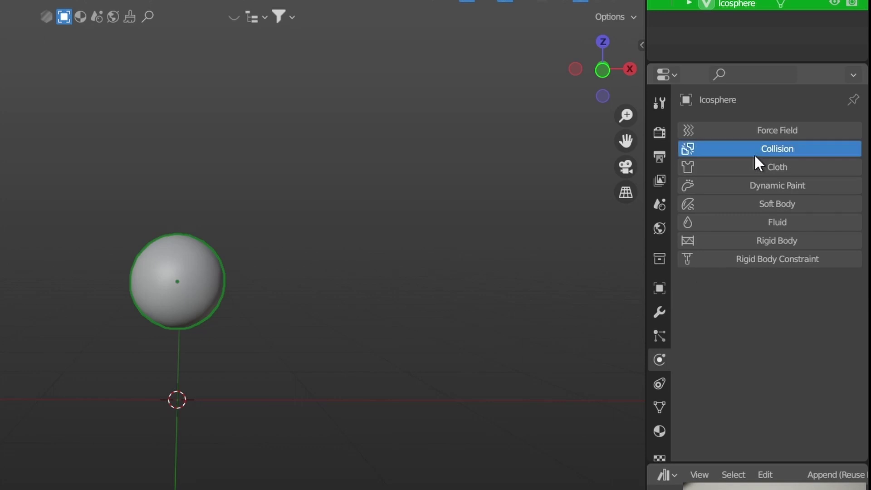
click(738, 170)
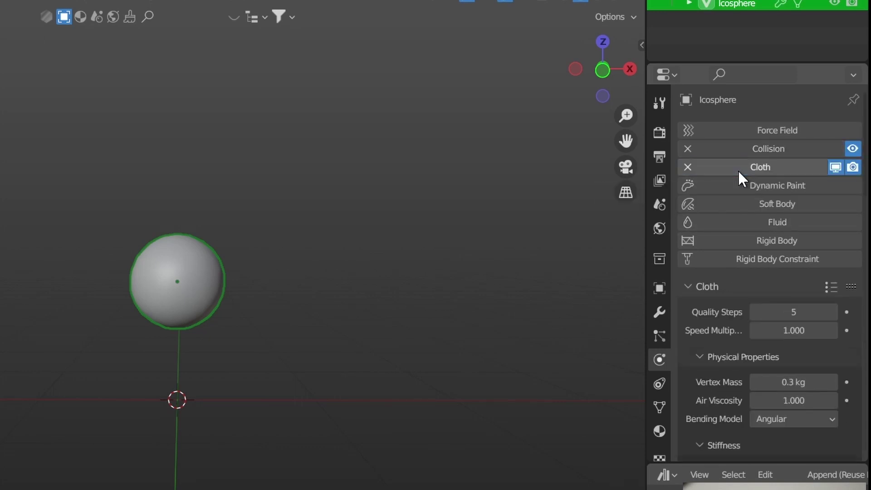
- Set the cloth simulation's Quality Steps to 8
click(790, 312)
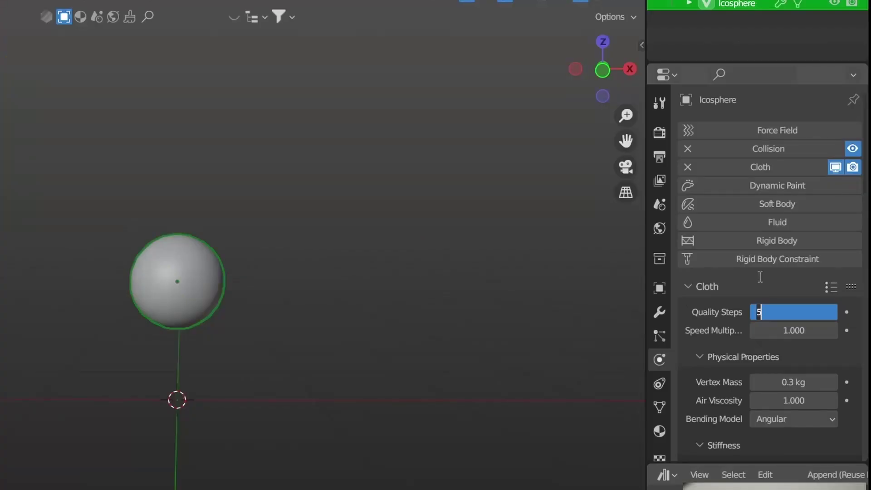
text(8)
key(Return)
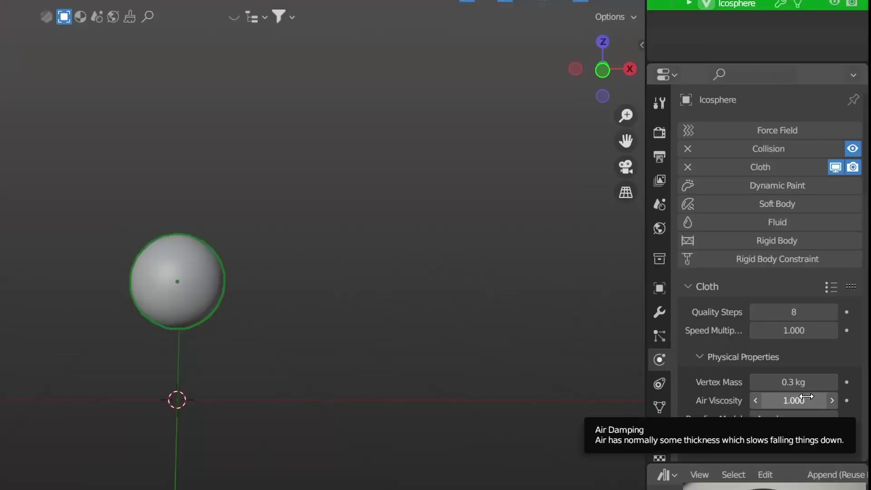
- Enable Pressure in the cloth settings and set the pressure value to 3
scroll(804, 402, down, 8)
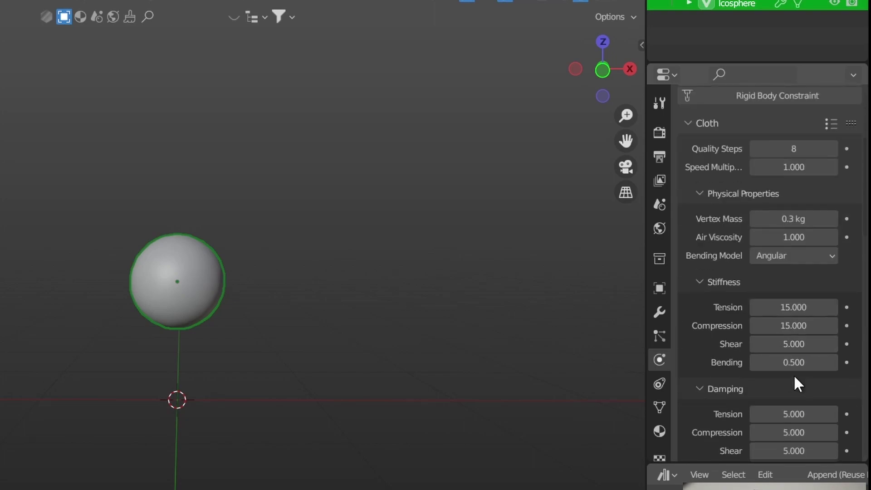
scroll(719, 365, down, 10)
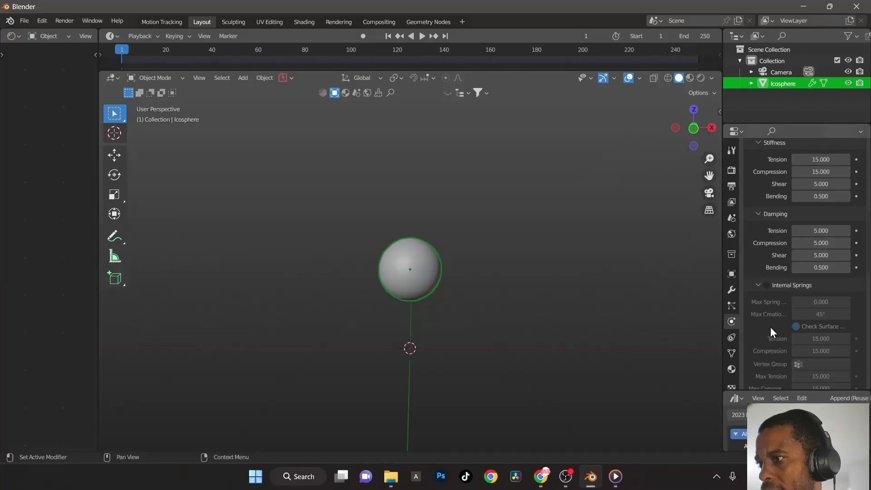
scroll(767, 318, down, 1)
click(767, 298)
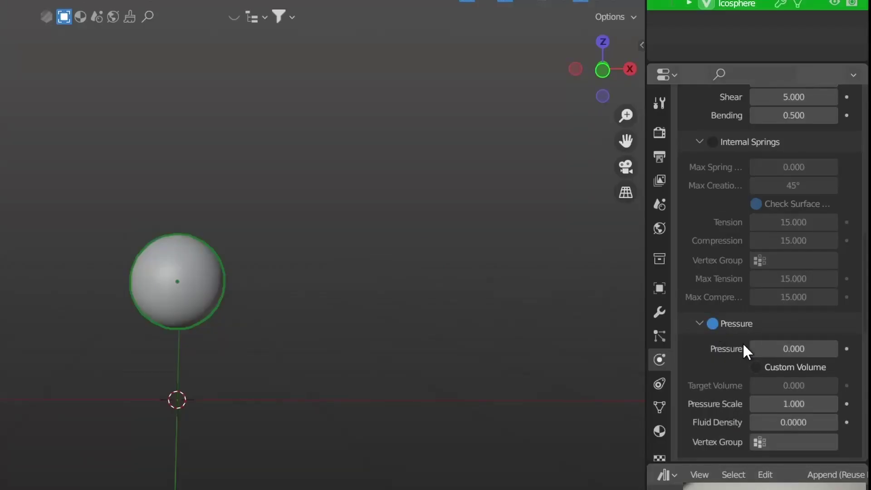
drag(789, 315, 788, 315)
text(0.0)
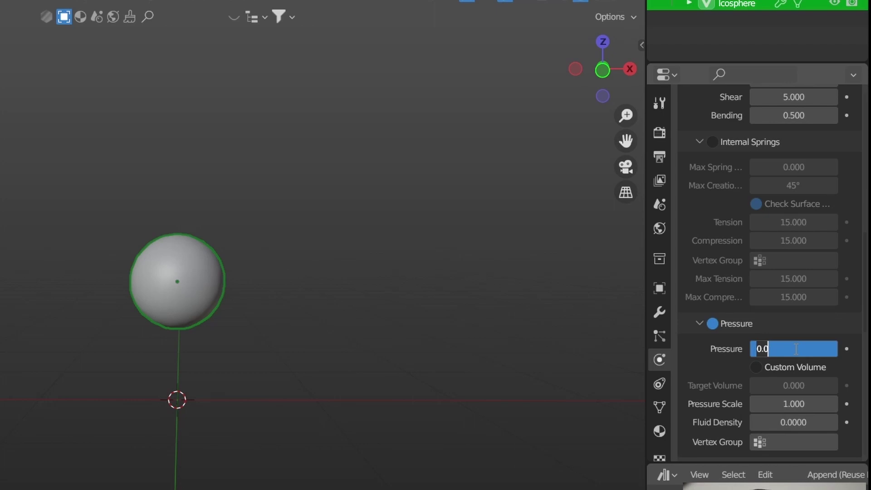
key(BackSpace)
text(3)
key(Return)
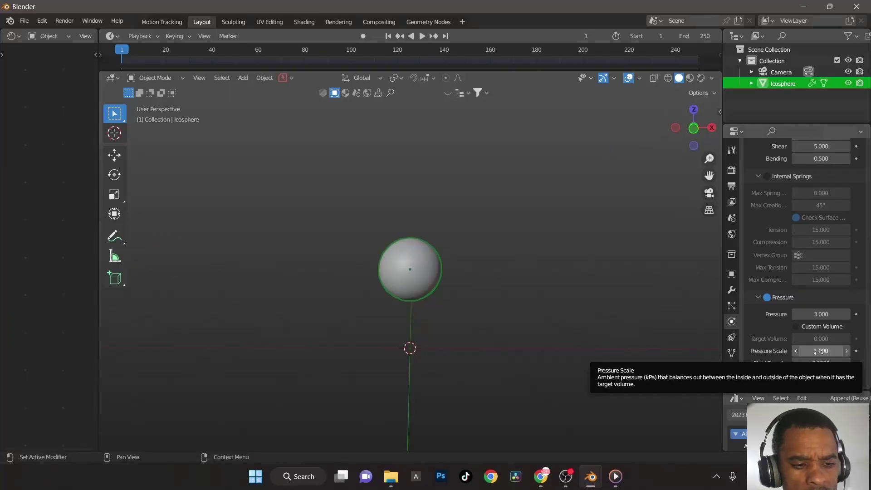
- Expand the cloth's Collisions settings and set the collision quality to 5
scroll(782, 316, down, 7)
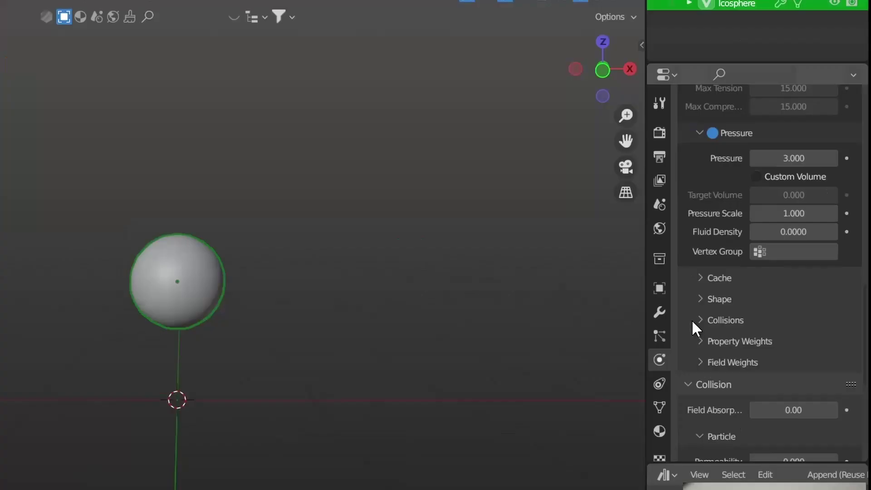
click(761, 297)
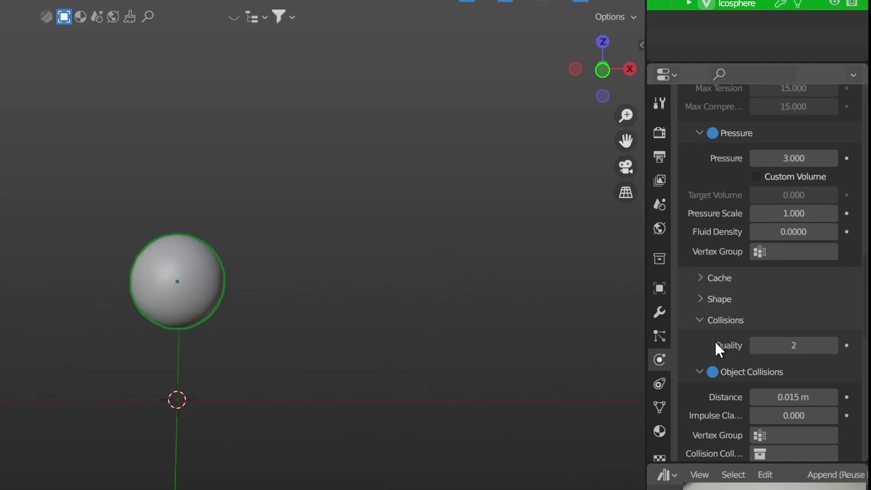
scroll(769, 312, down, 1)
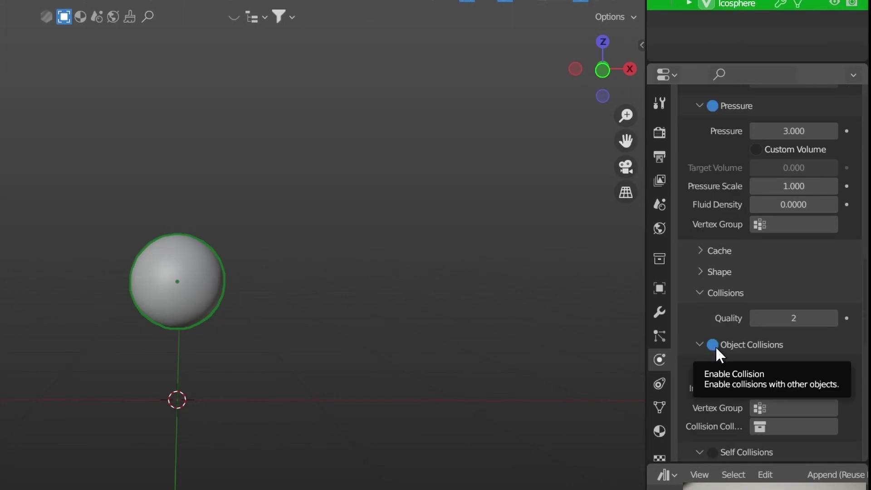
click(791, 322)
text(5)
key(Return)
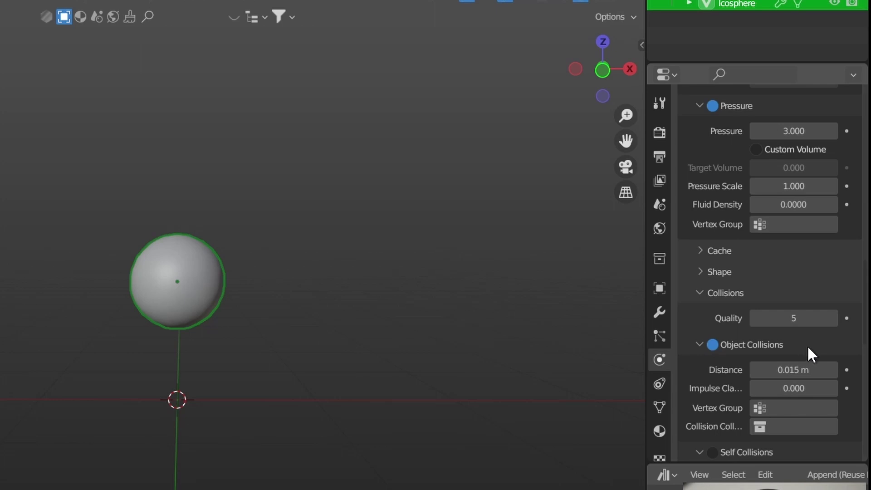
- Set the cloth's Object Collisions distance to 0.005 m
click(796, 369)
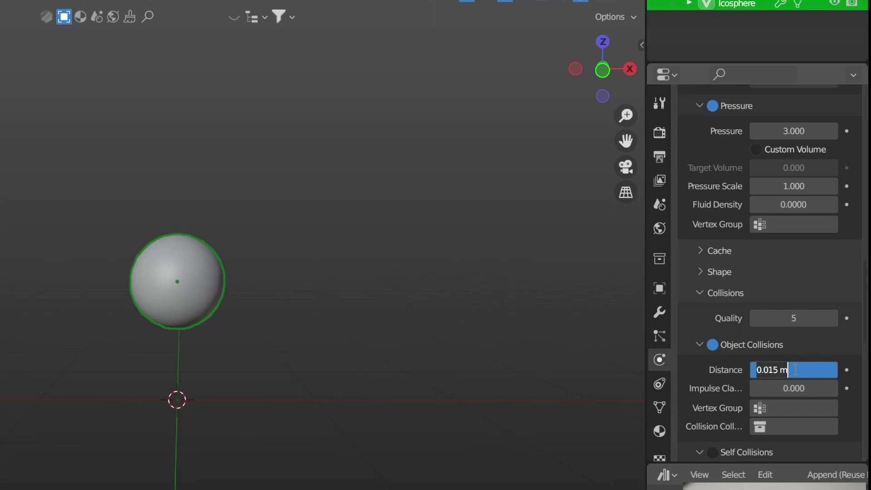
text(.005)
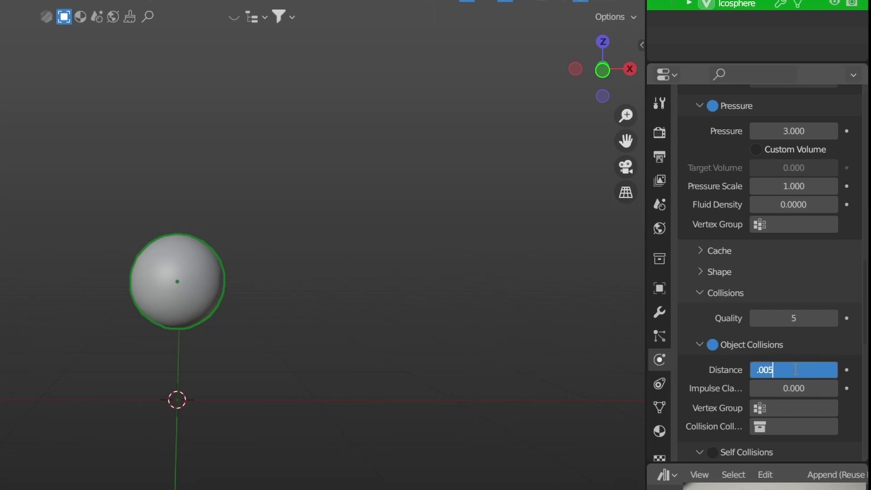
key(Return)
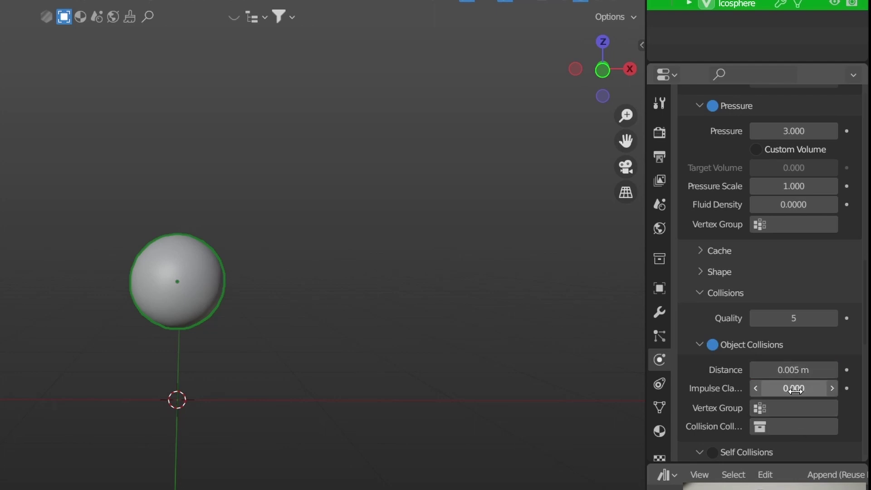
scroll(718, 402, down, 8)
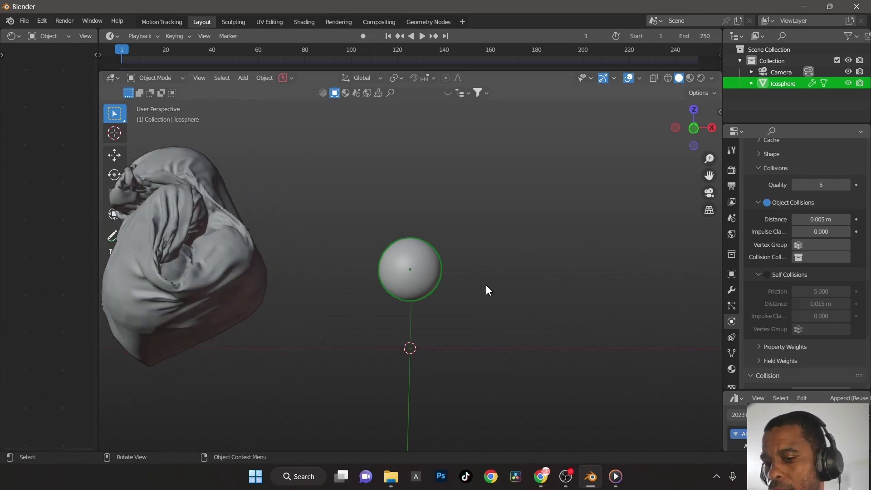
- Scale the icosphere down slightly and apply its scale
key(s)
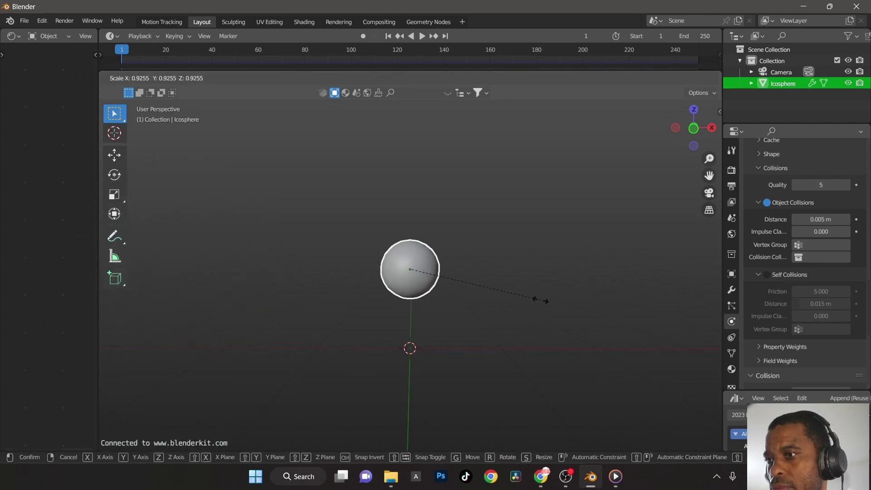
click(510, 298)
key(ctrl+a)
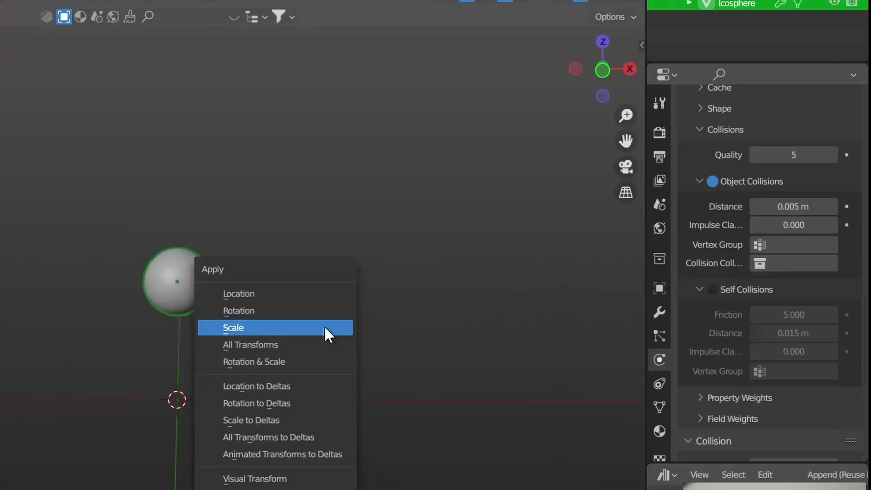
click(326, 327)
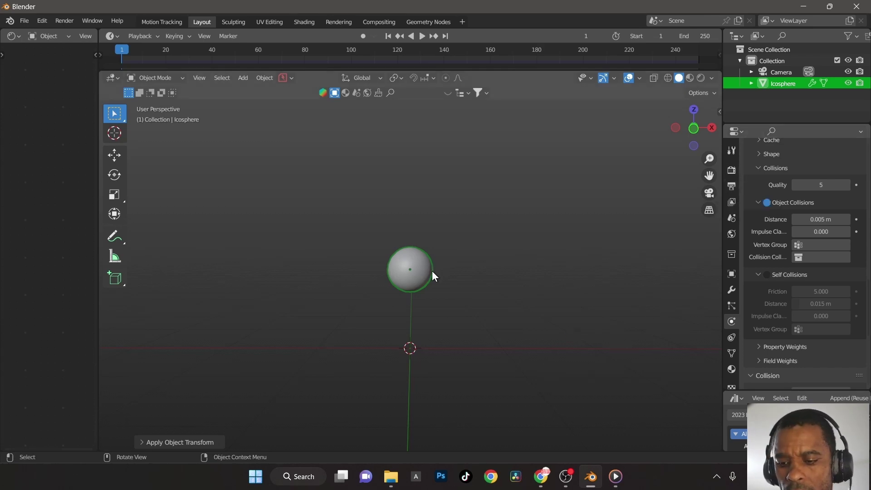
- Disable the scene's gravity, playing the cloth simulation before and after to compare how the icosphere behaves
key(space)
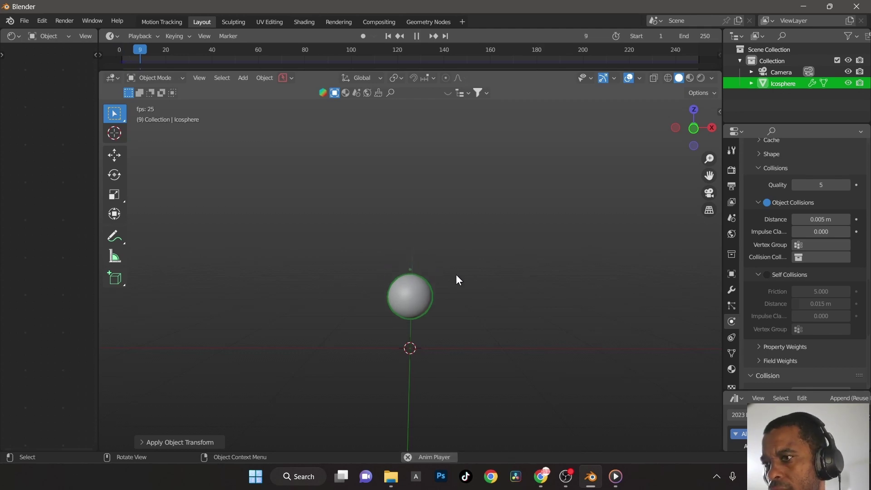
key(Escape)
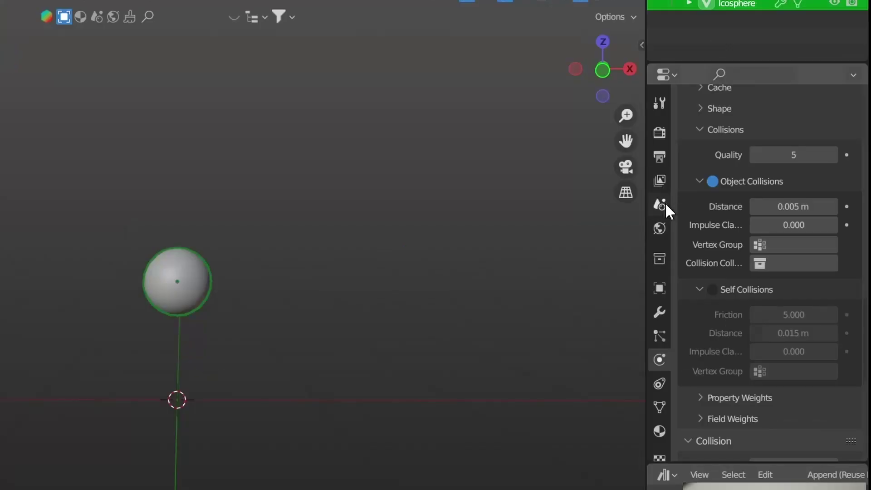
click(661, 204)
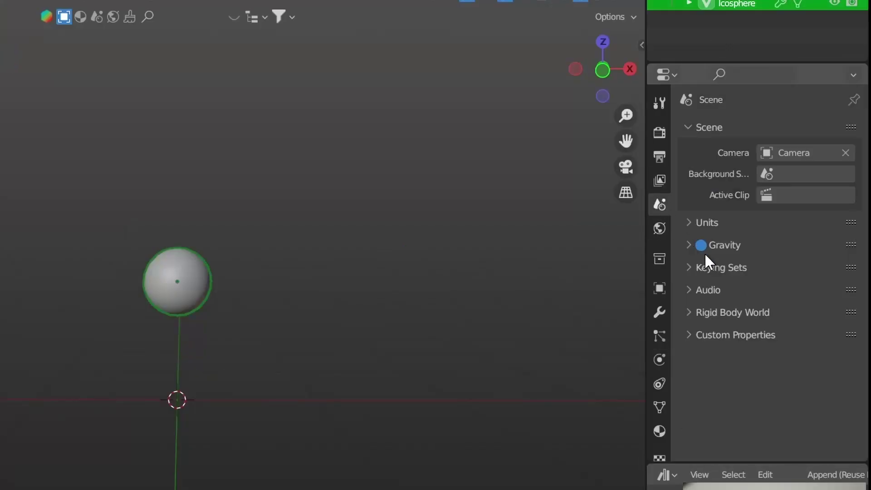
key(space)
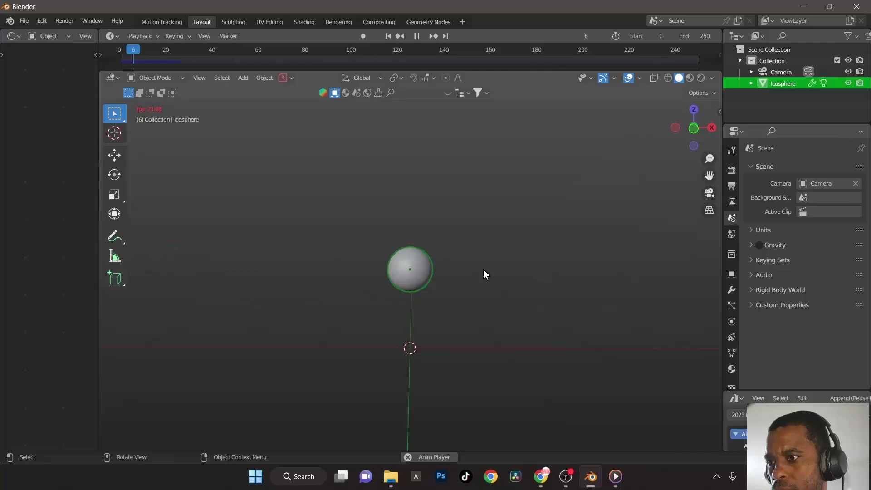
key(Escape)
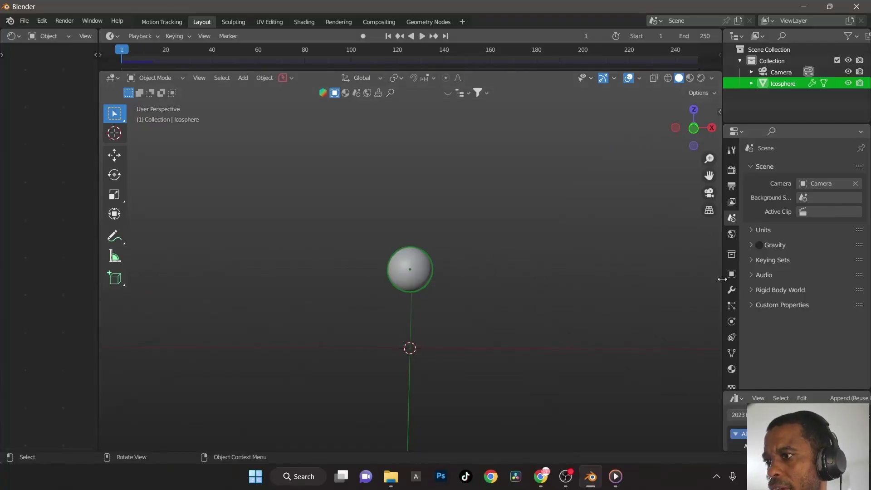
scroll(733, 299, down, 1)
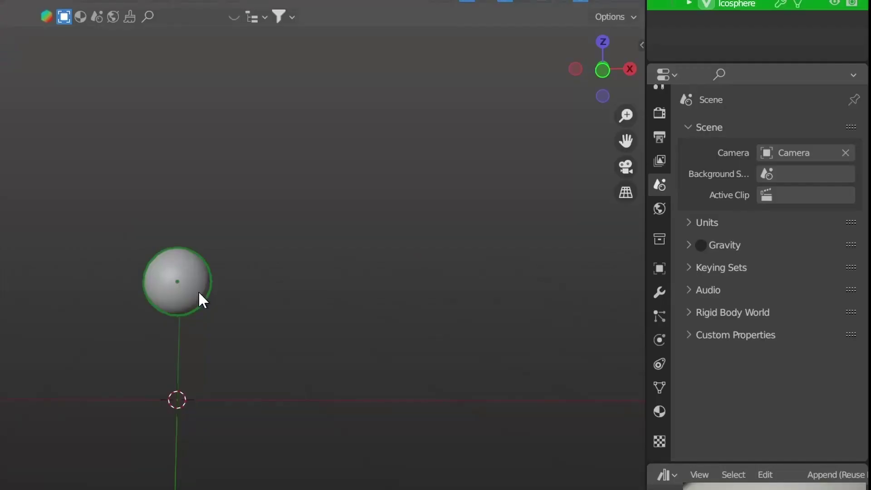
- Move the icosphere into a new collection named BALLS
key(m)
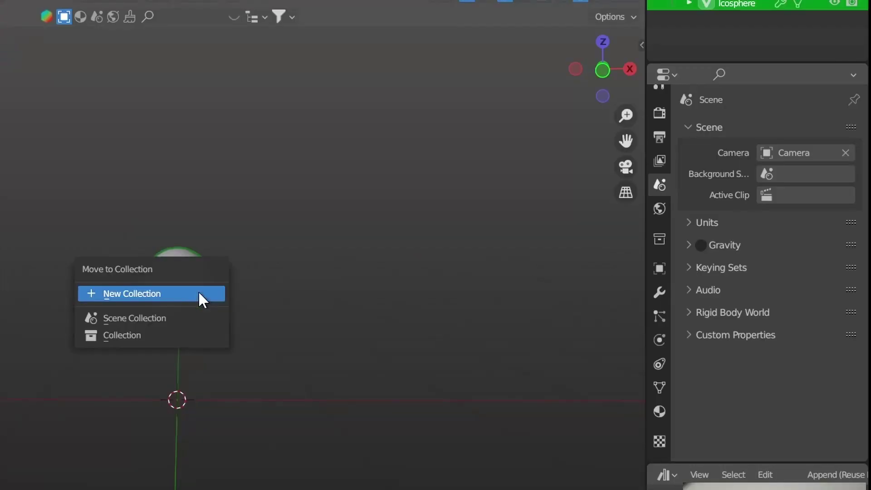
click(198, 291)
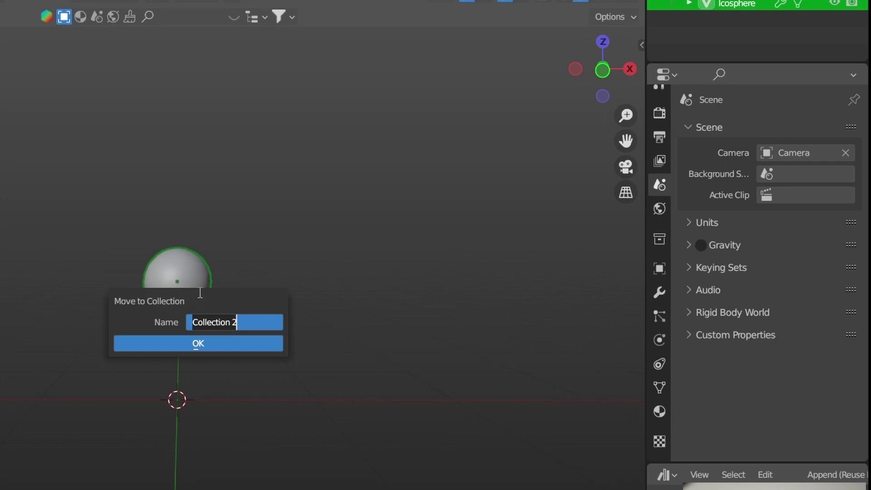
text(BALLS)
key(Return)
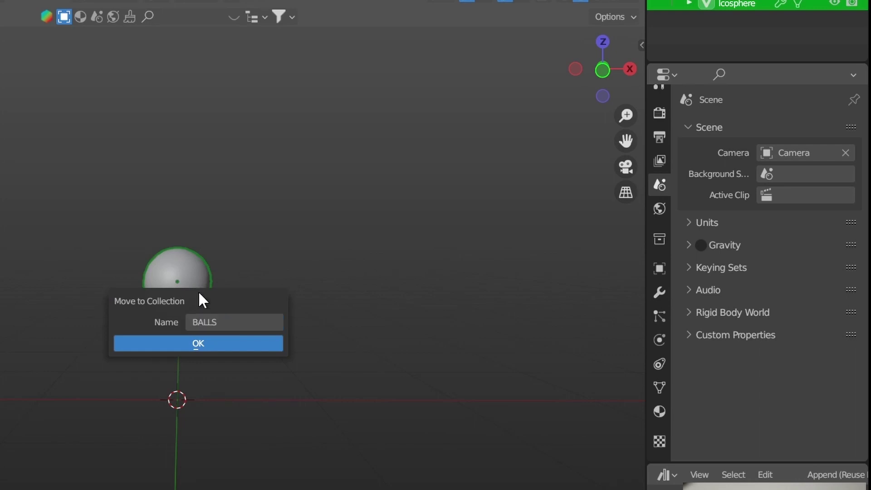
key(Return)
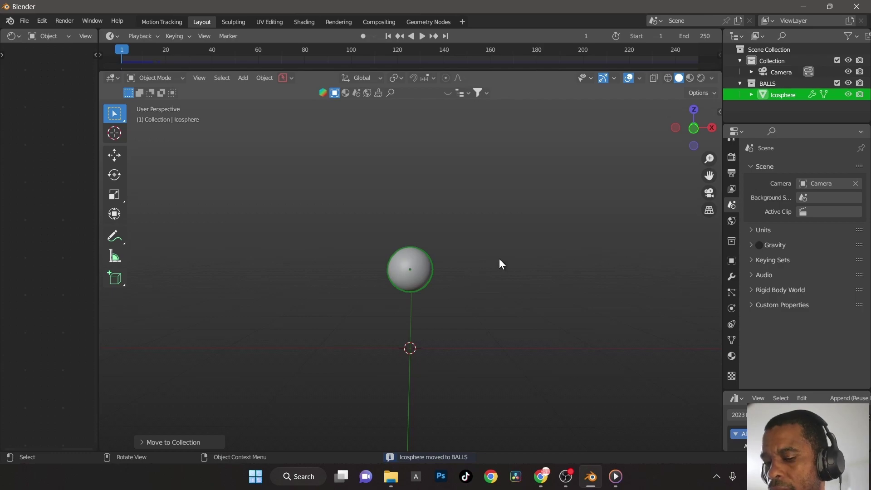
- Add a Harmonic force field and move it up about 0.9 m along Z, near the icosphere's centre
key(shift+a)
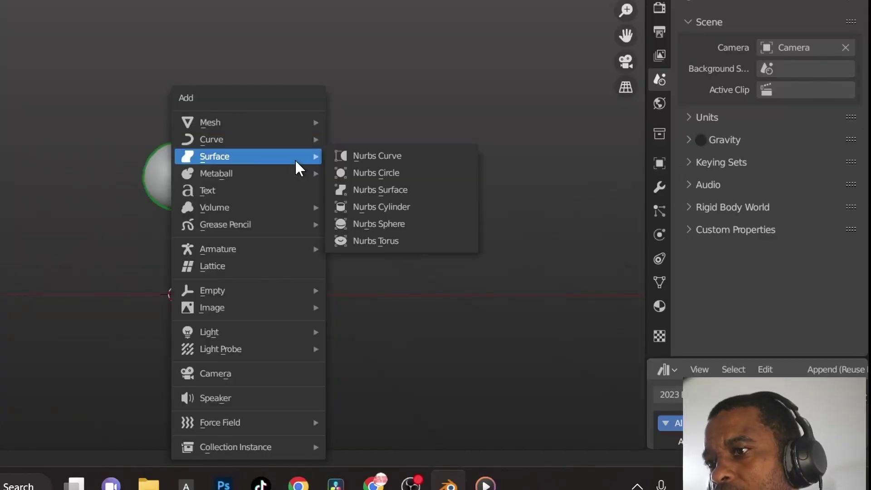
mouse_move(288, 423)
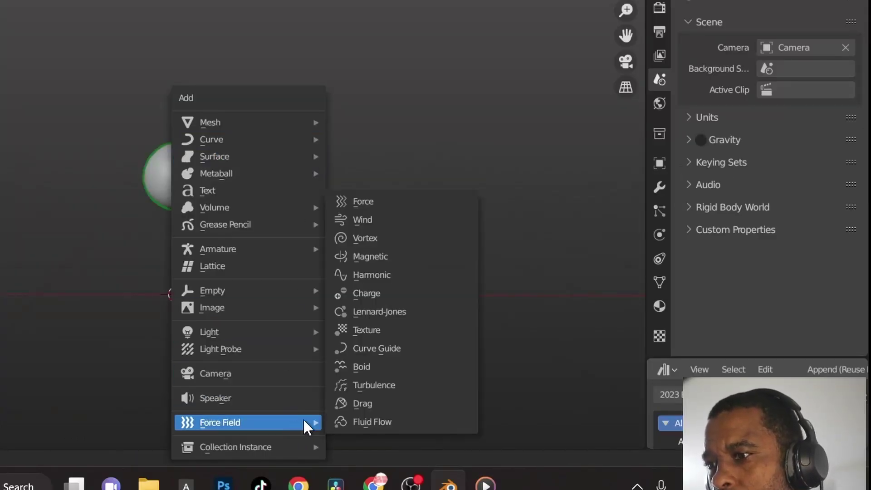
click(402, 272)
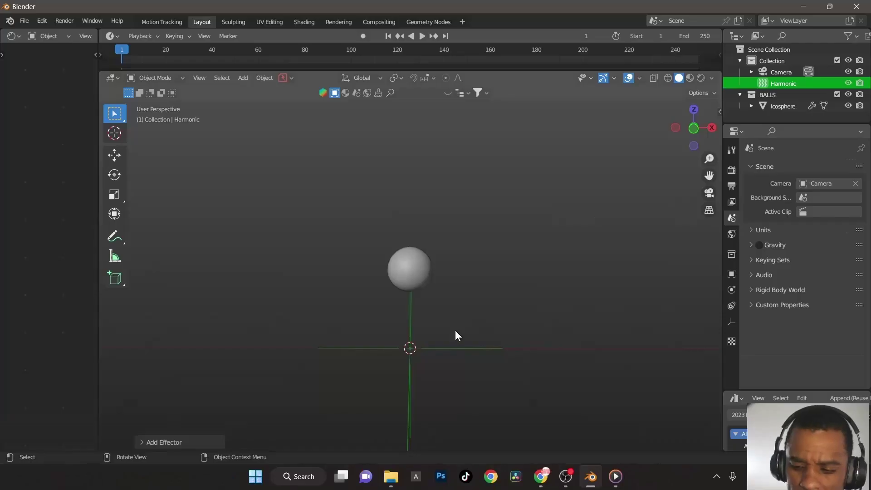
key(g)
key(z)
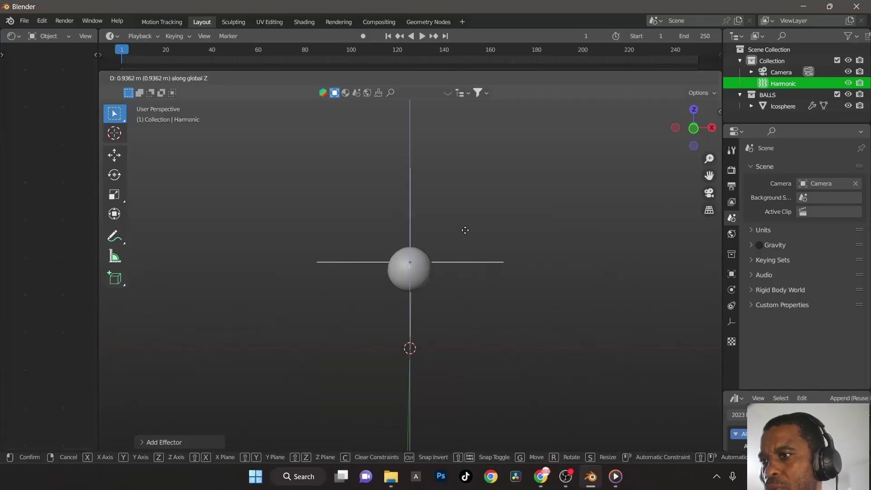
click(461, 244)
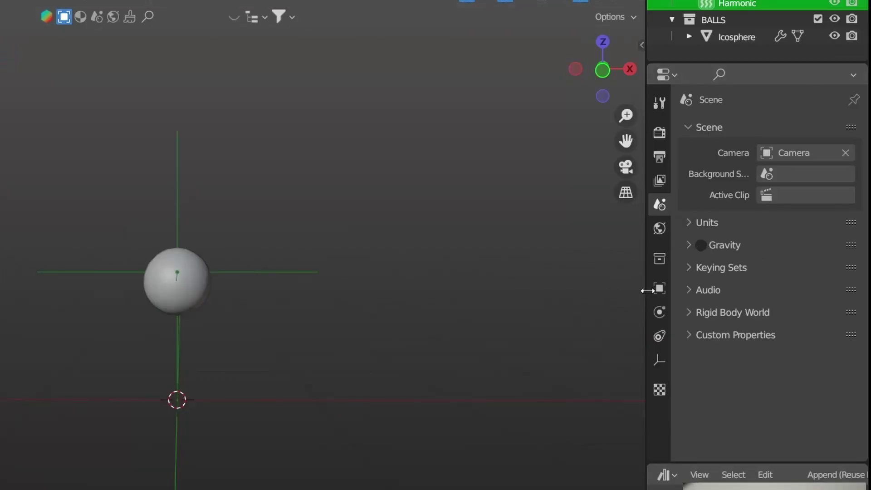
- Set the Harmonic force field's strength to 250 in its physics settings
click(660, 288)
click(659, 359)
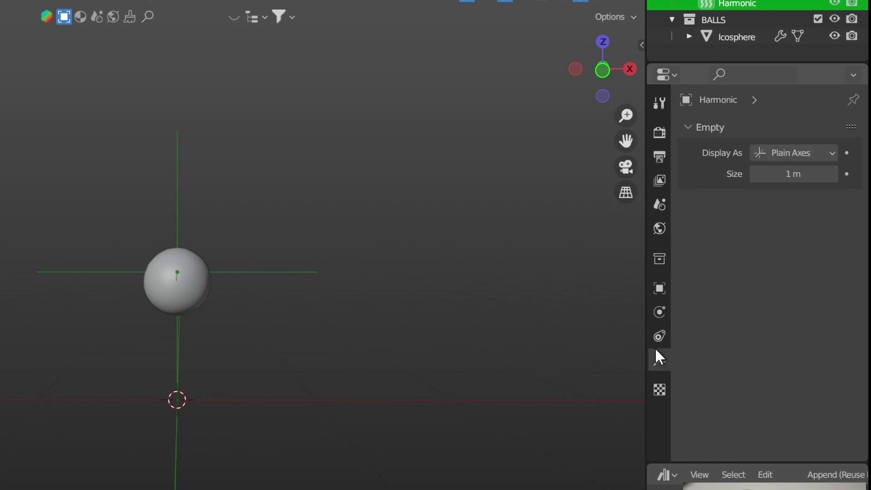
click(661, 336)
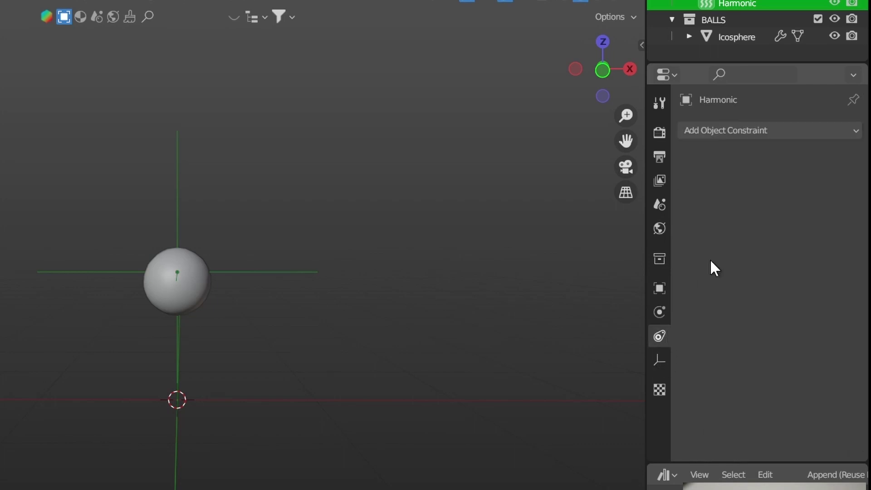
click(655, 317)
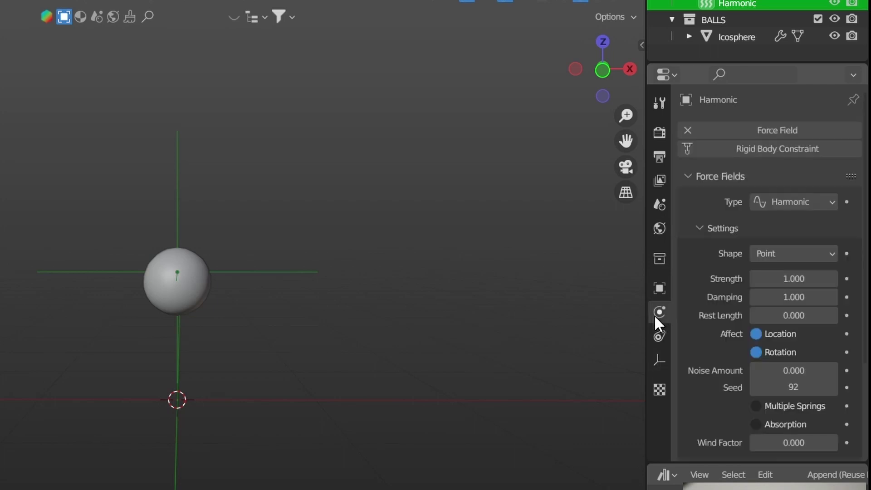
click(811, 286)
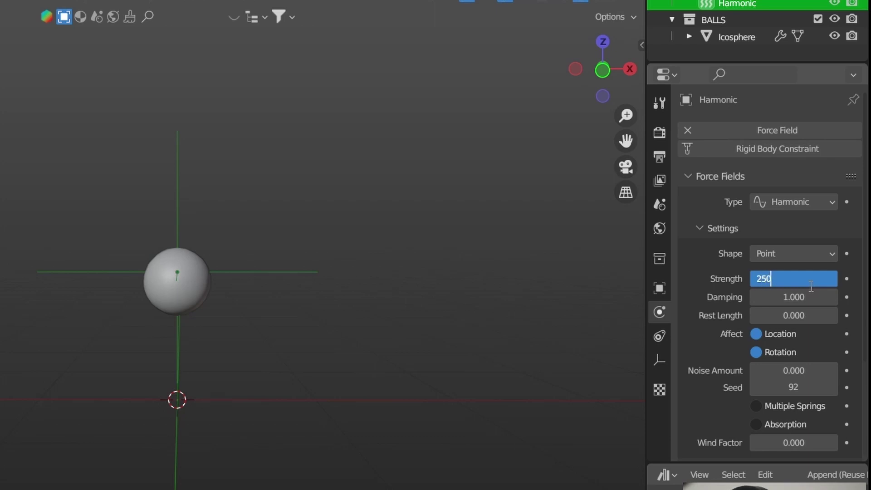
key(Return)
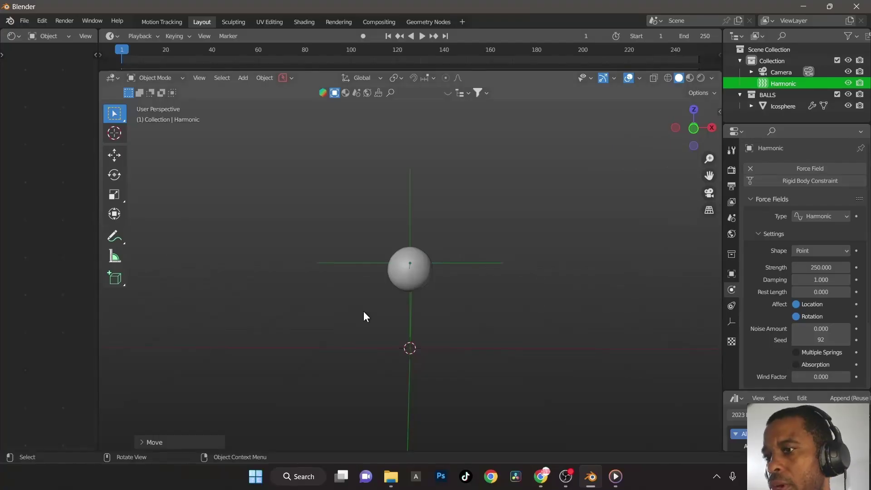
- Play the simulation to check the Harmonic field's effect on the icosphere, and return to the first frame
key(space)
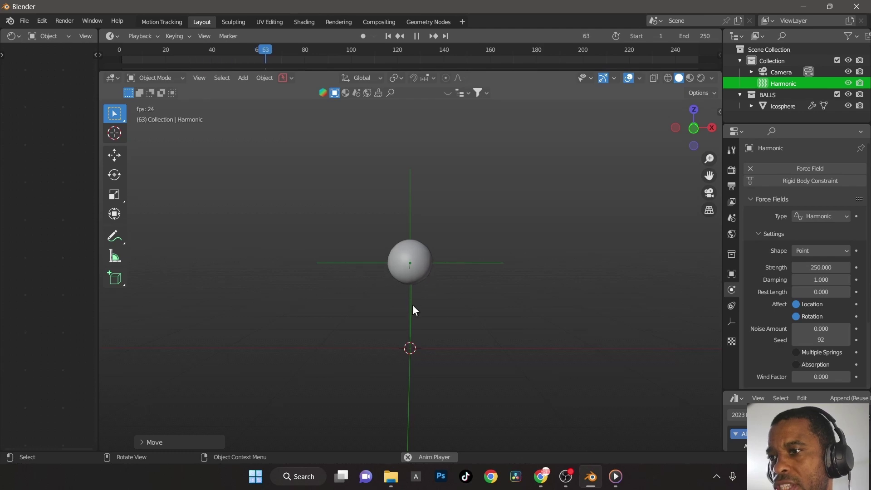
key(space)
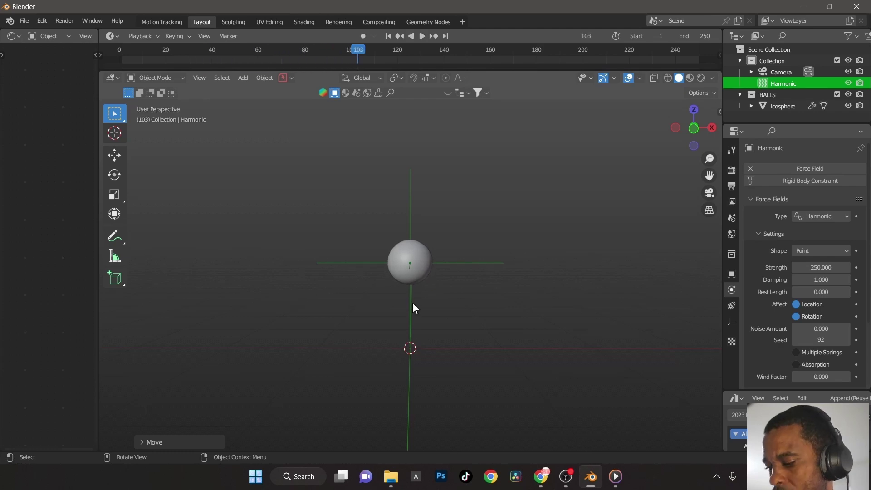
key(shift+Left)
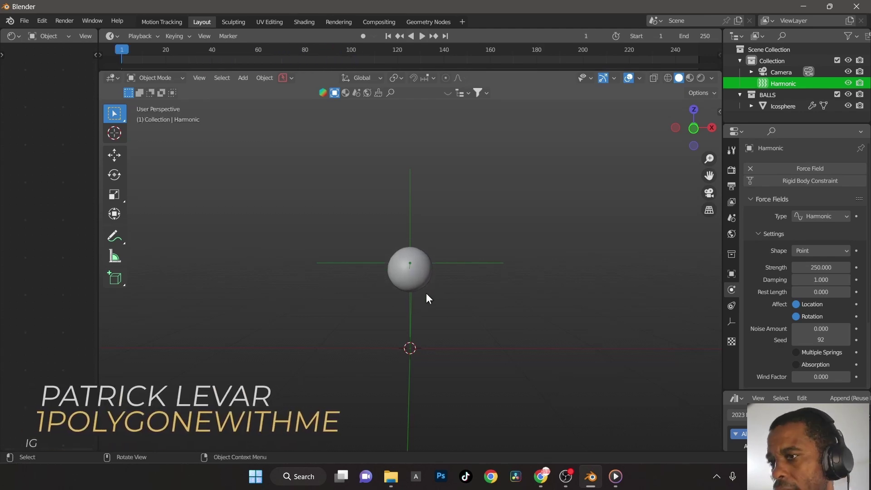
- Add a Turbulence force field and move it in the negative X direction, away from the world origin
middle_drag(426, 297, 488, 318)
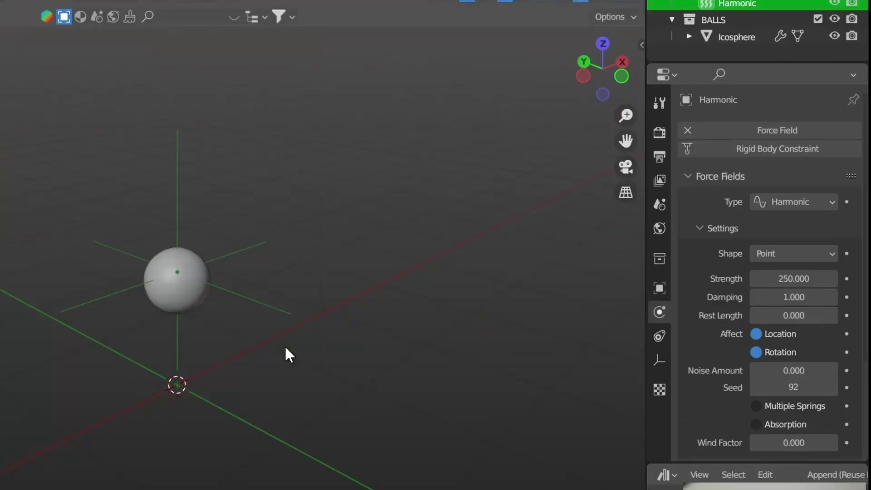
key(shift+a)
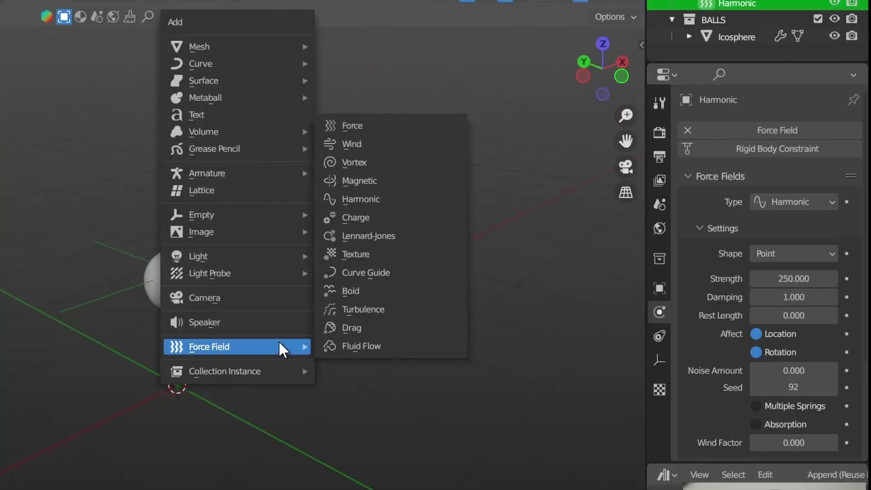
mouse_move(252, 346)
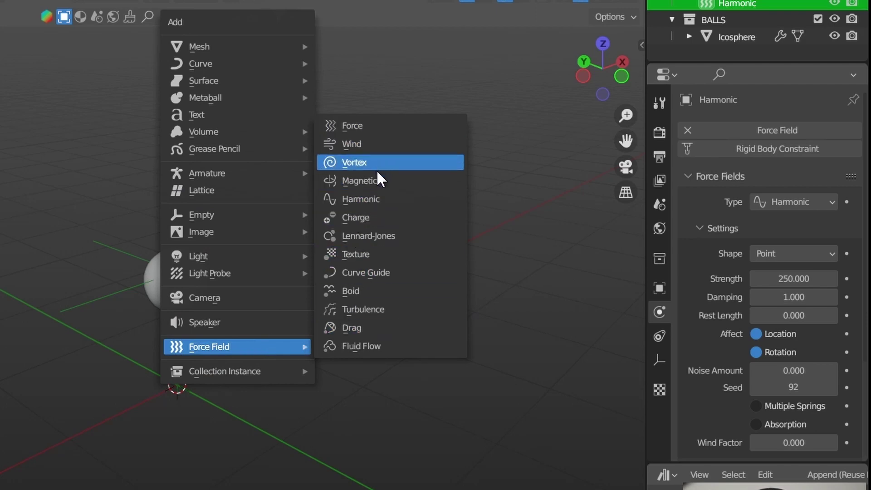
click(377, 309)
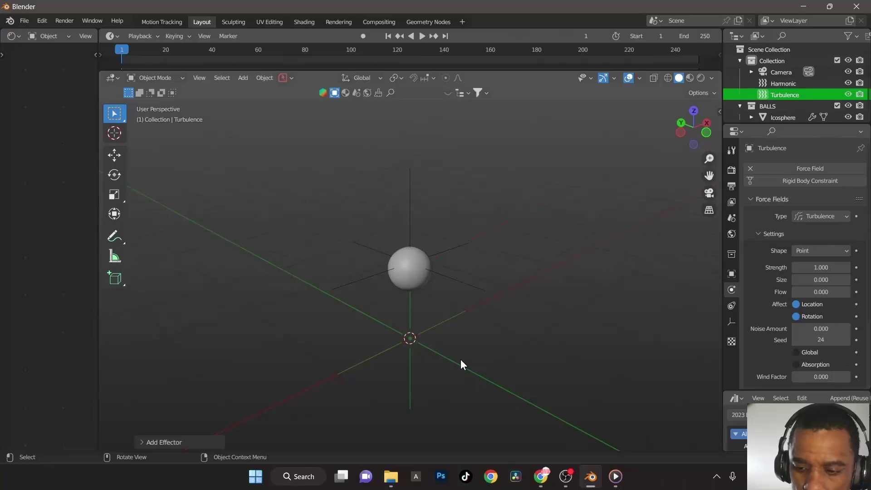
key(g)
key(x)
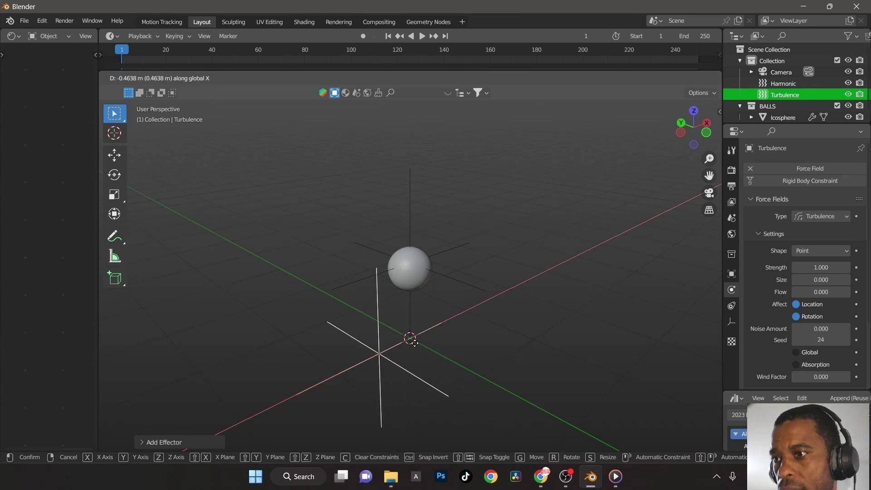
click(394, 359)
- Set the Turbulence force field's strength to 1000
middle_drag(395, 359, 375, 370)
middle_drag(478, 320, 454, 318)
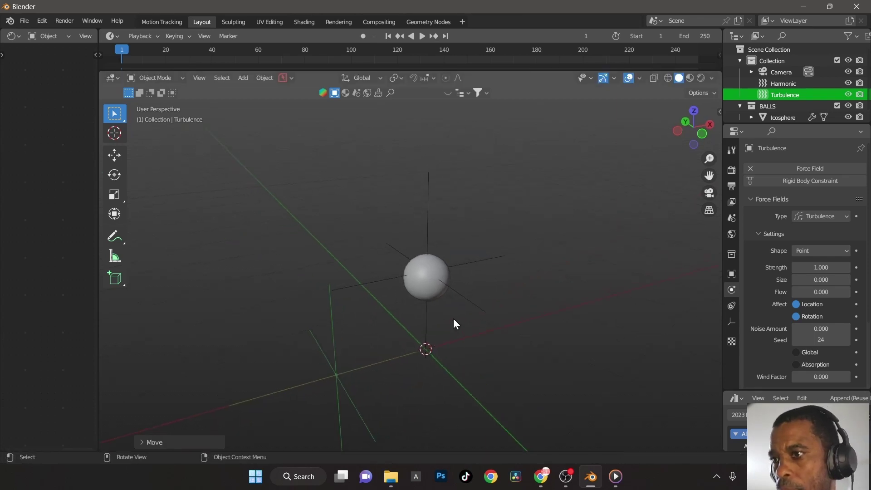
click(822, 268)
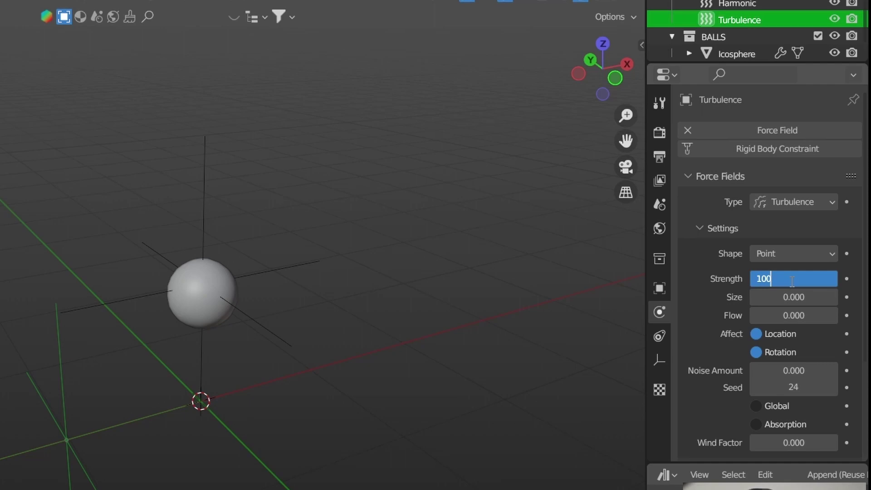
key(Return)
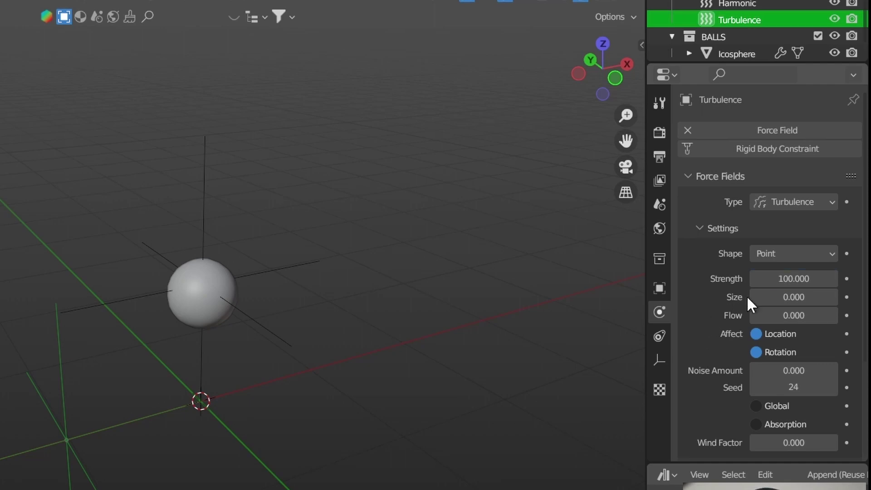
click(787, 281)
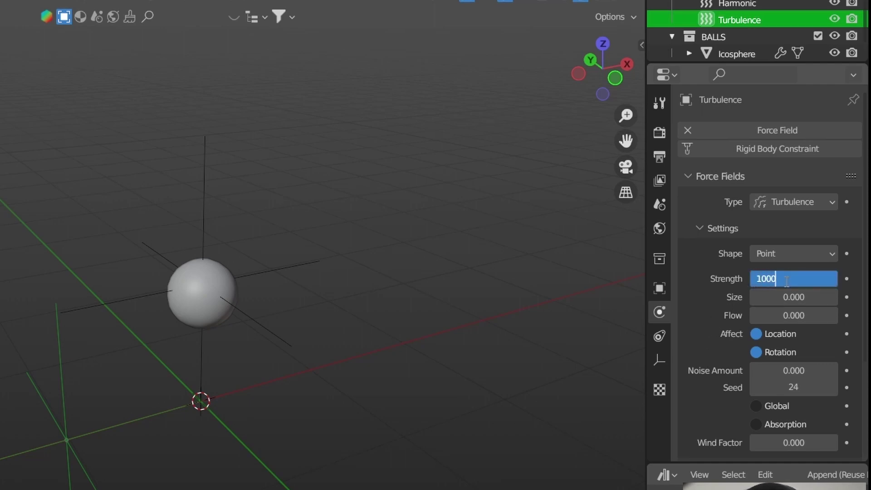
key(Return)
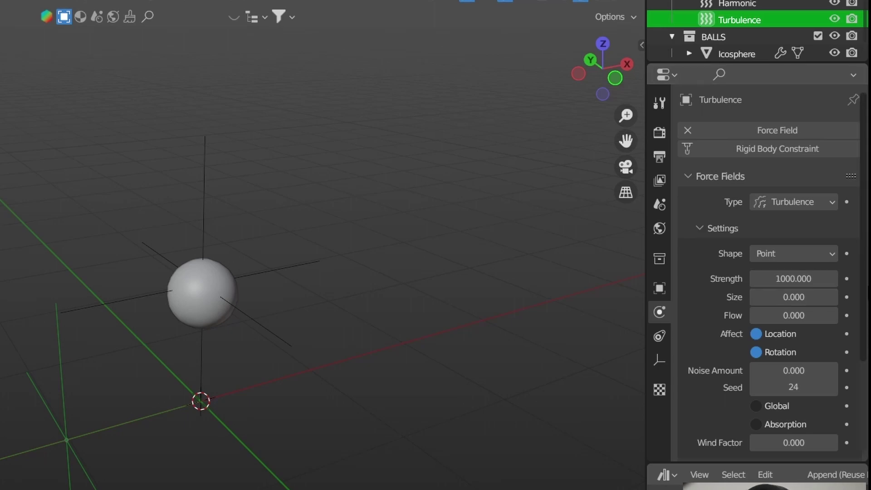
- Set the Turbulence field's size to 2.5, flow to 10 and noise amount to 10
click(780, 298)
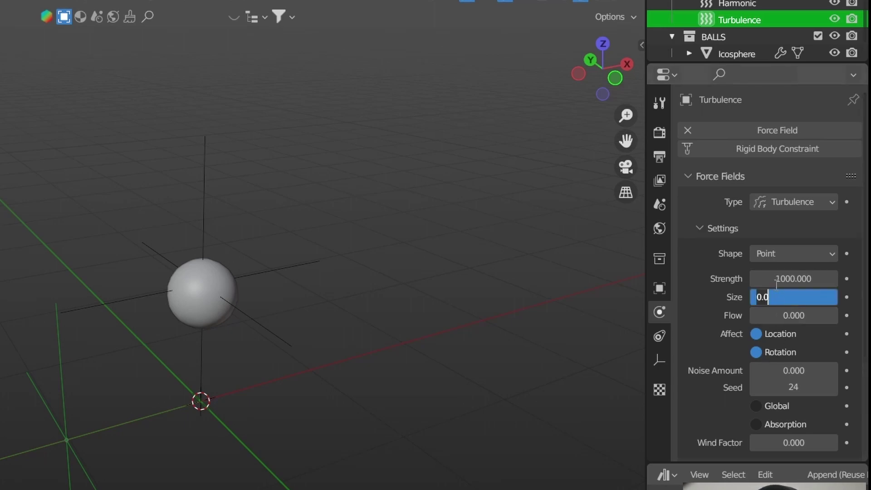
key(Return)
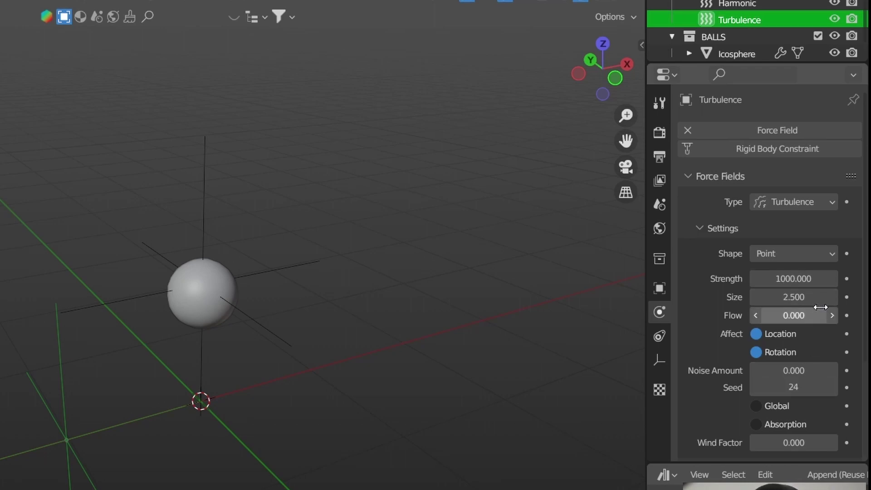
click(798, 315)
key(Return)
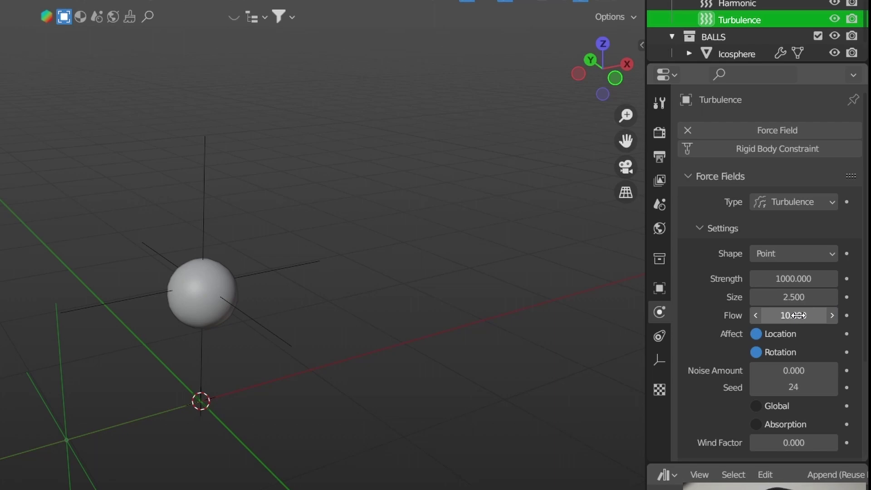
click(797, 368)
text(10)
key(Return)
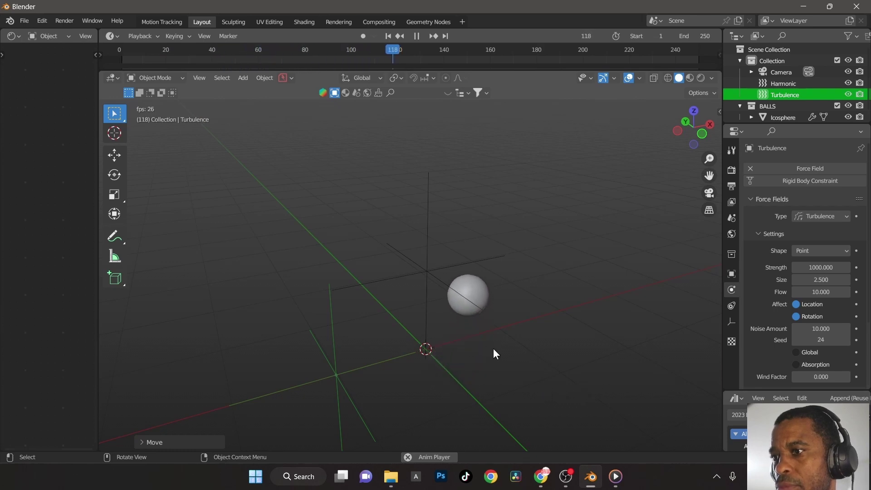
- Stop the playback and move the Turbulence field freehand to below the icosphere, past the world origin
key(space)
middle_drag(494, 349, 482, 365)
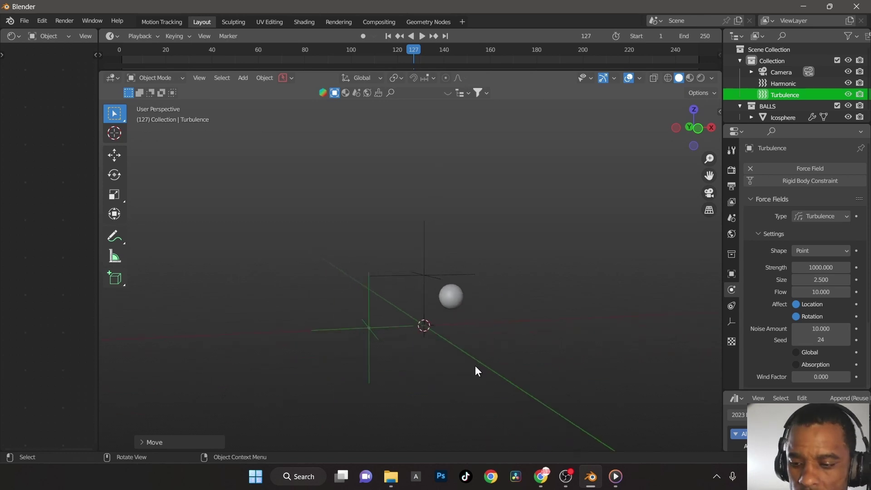
key(g)
click(543, 420)
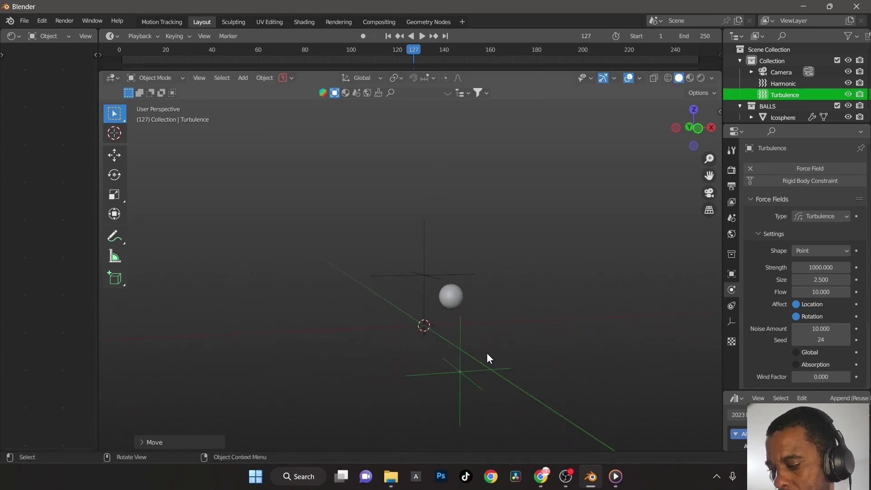
- Play the simulation from the first frame to check how the repositioned Turbulence field pushes the icosphere
key(shift+Left)
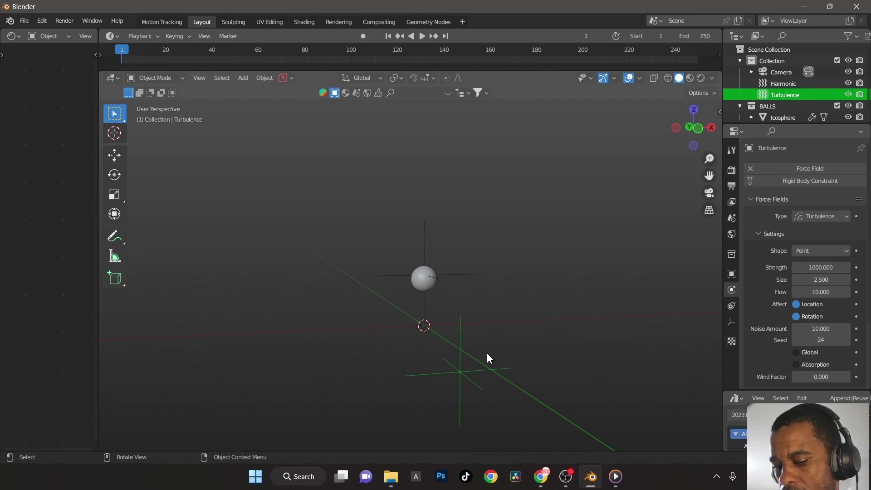
key(shift)
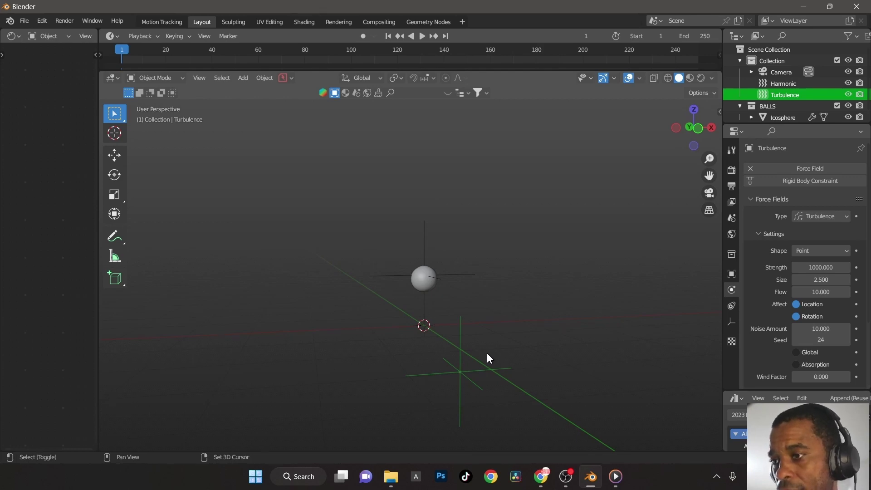
key(space)
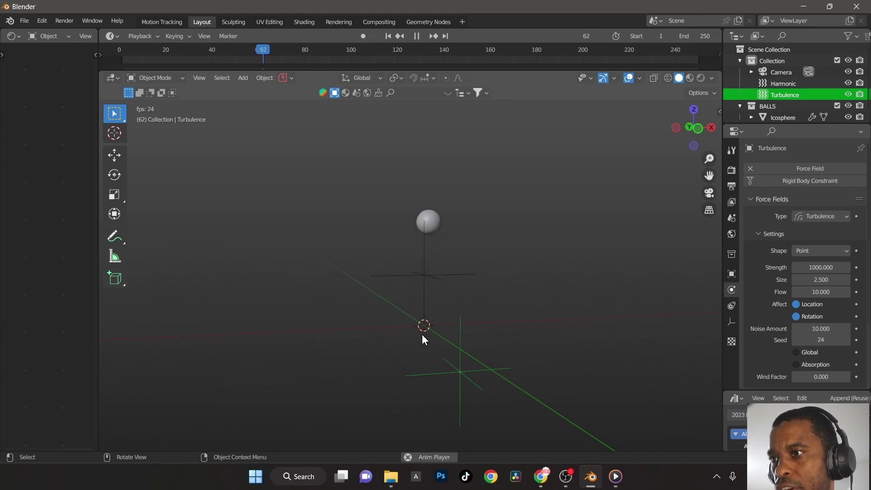
key(space)
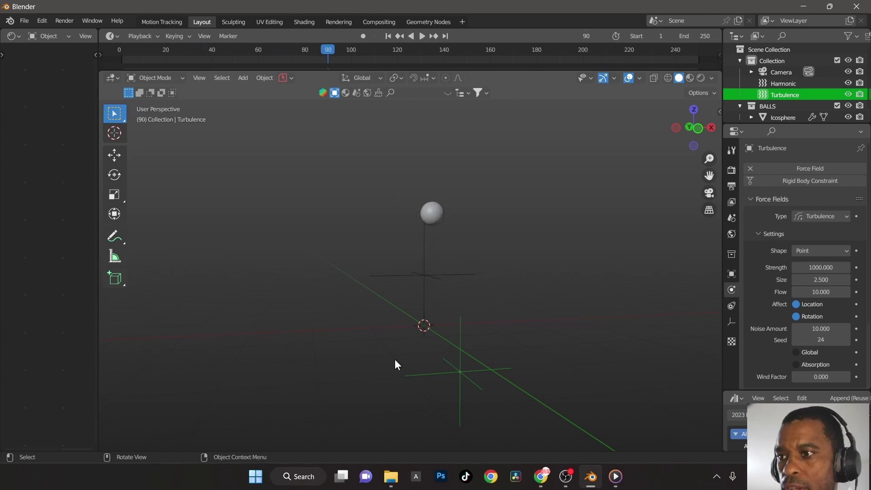
- Duplicate the Turbulence field and place the copy above the icosphere, off to its positive Y side
middle_drag(395, 363, 484, 375)
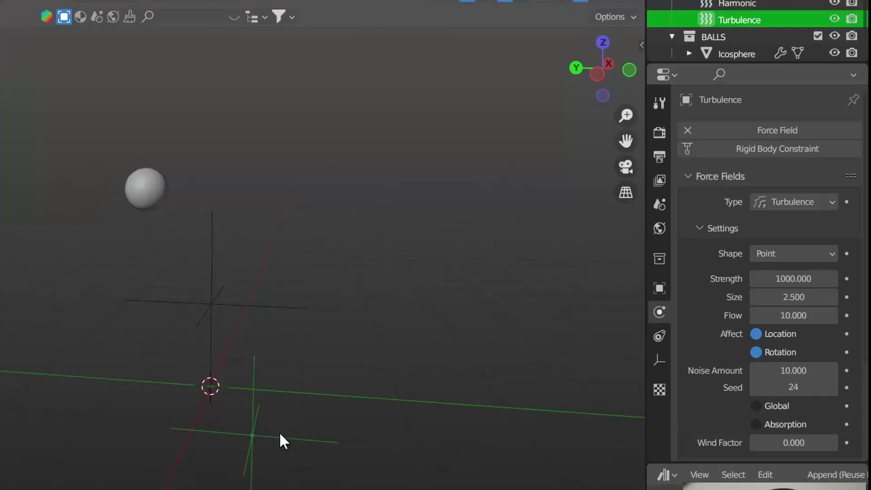
key(shift+d)
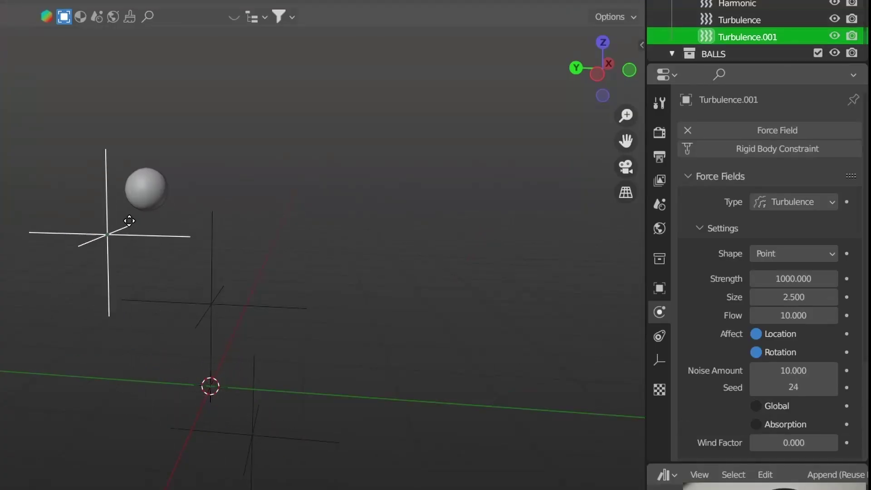
click(95, 151)
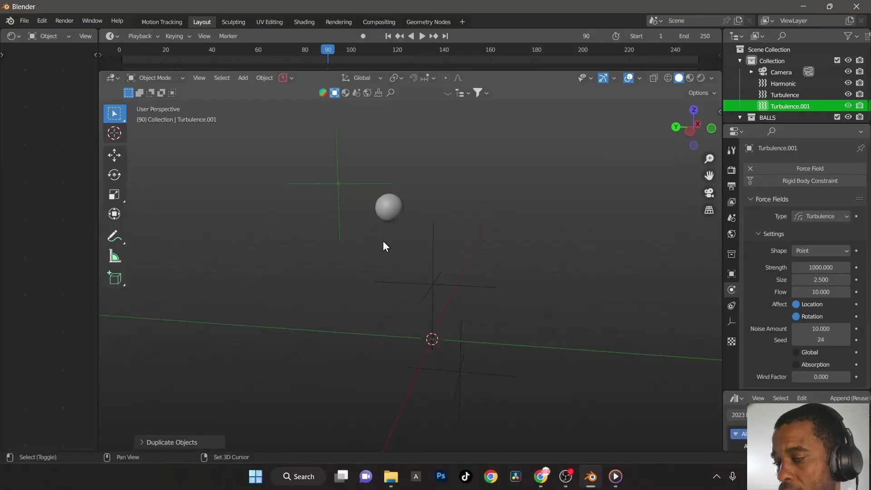
- Play the simulation from the first frame to check the effect of both Turbulence fields, and return to the start
key(shift+Left)
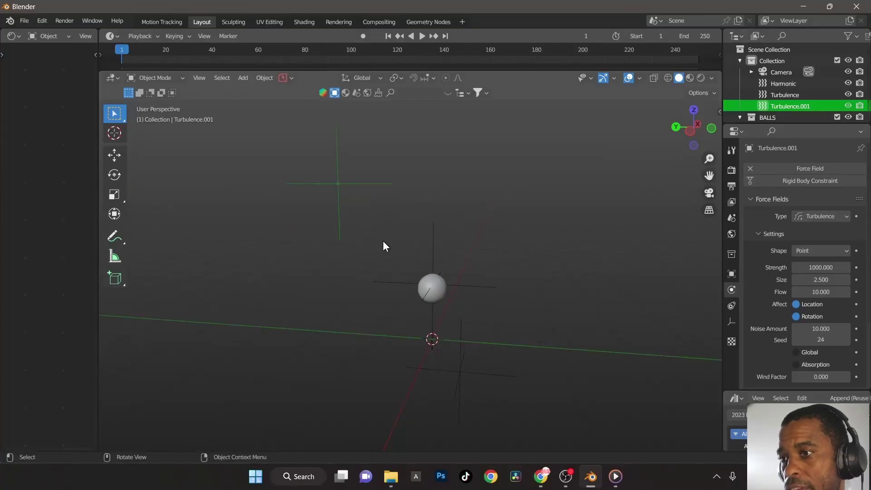
key(space)
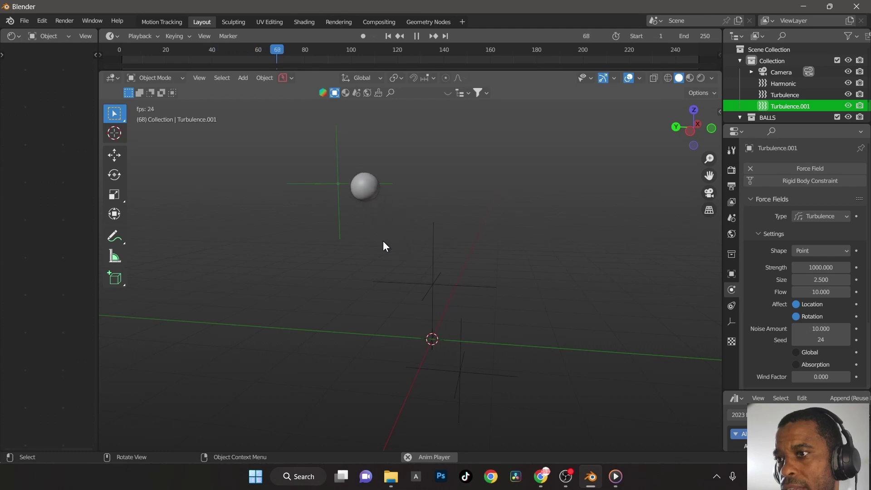
key(Escape)
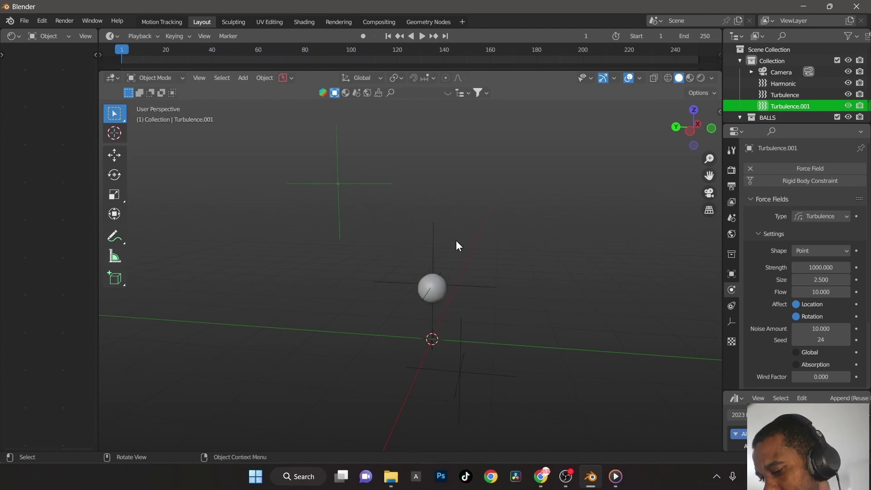
- Move the duplicated Turbulence field to above the icosphere, test the simulation and return to the first frame
key(g)
click(571, 250)
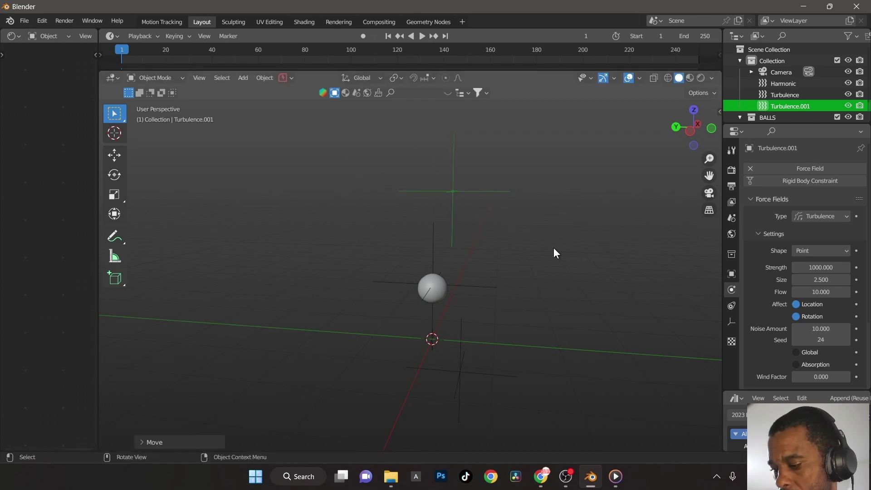
key(space)
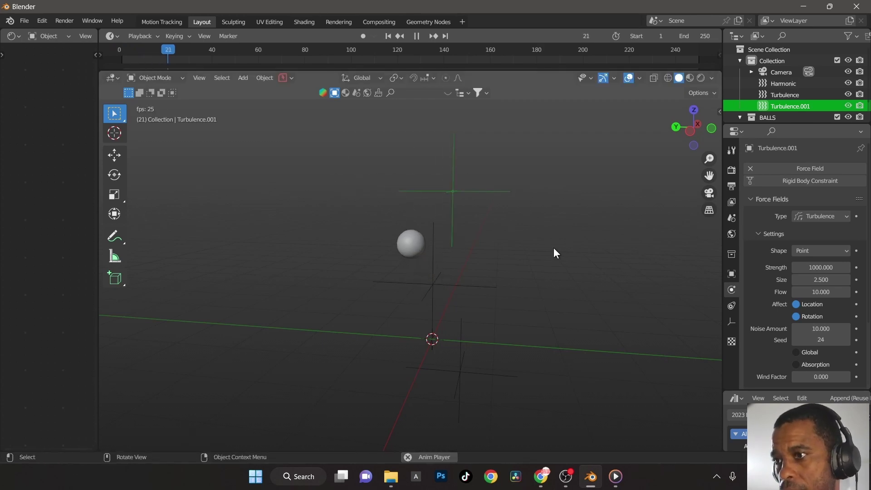
key(space)
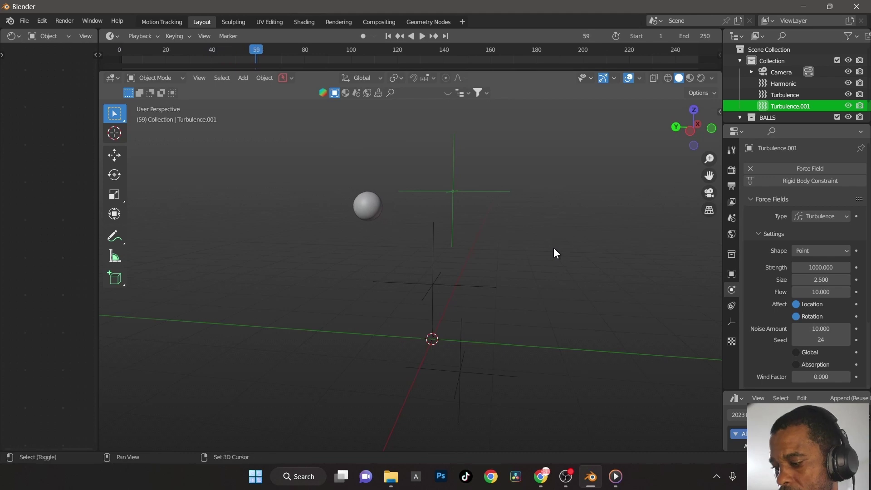
key(shift+Left)
- Move the original Turbulence field low to the positive Y side of the world origin
click(461, 372)
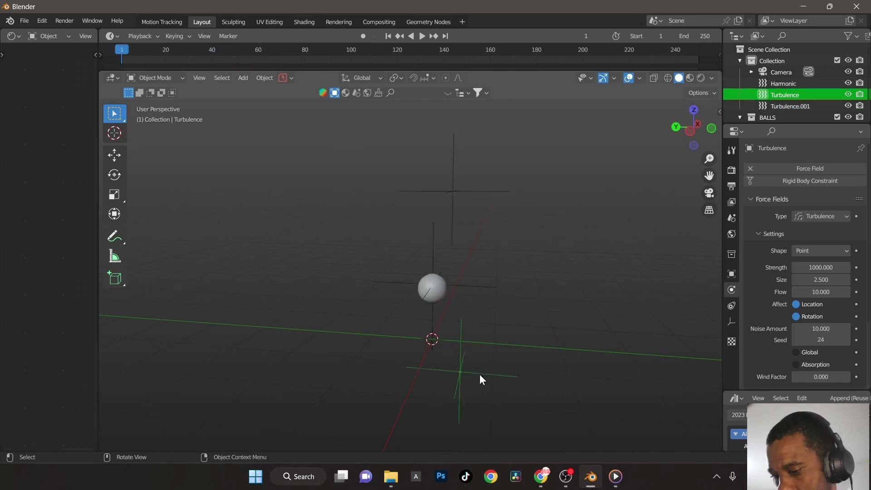
key(g)
click(334, 340)
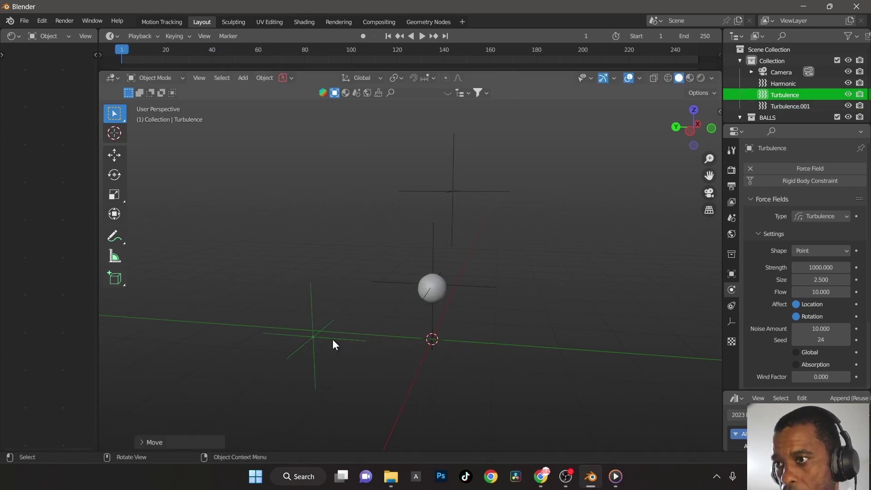
- Play the simulation while viewing the icosphere's motion from another angle, and return to the first frame
key(space)
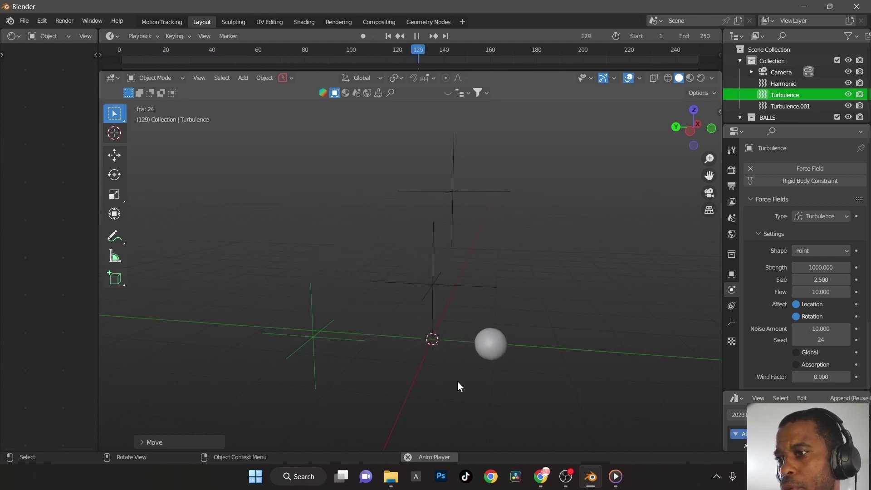
middle_drag(466, 350, 398, 348)
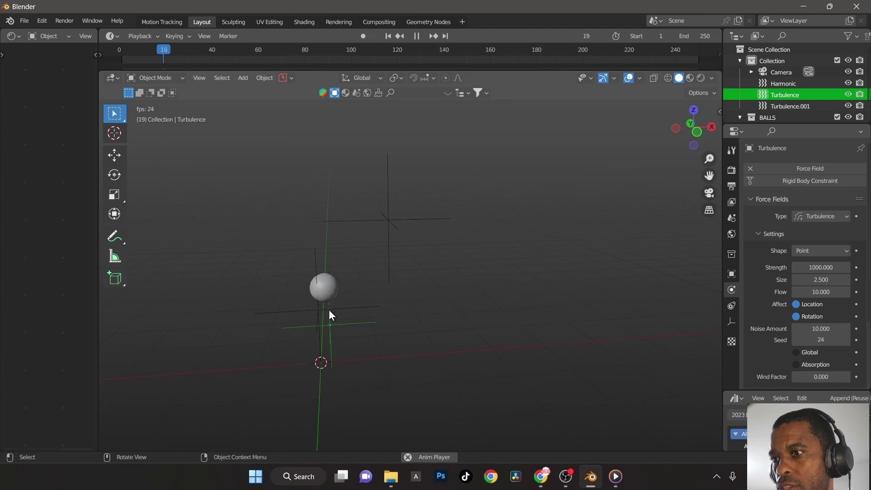
key(shift+Left)
key(space)
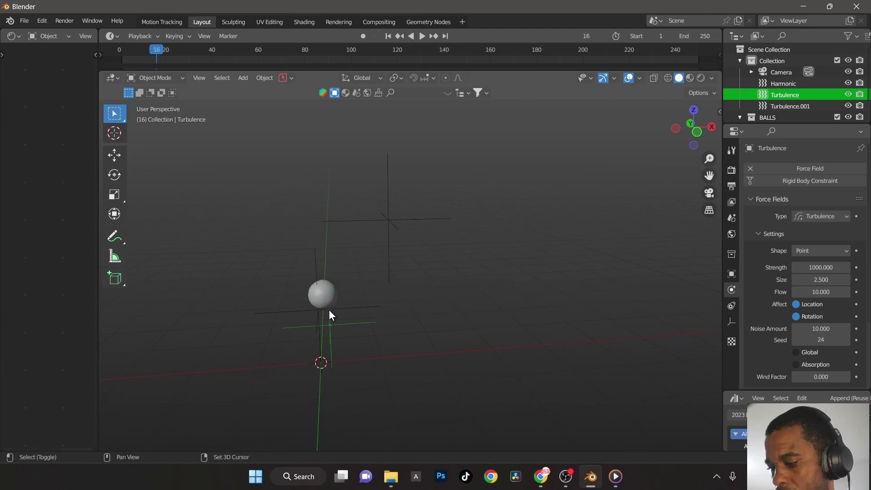
key(shift+Left)
- Move both Turbulence fields and the Harmonic field into a new collection named FORCE
click(373, 295)
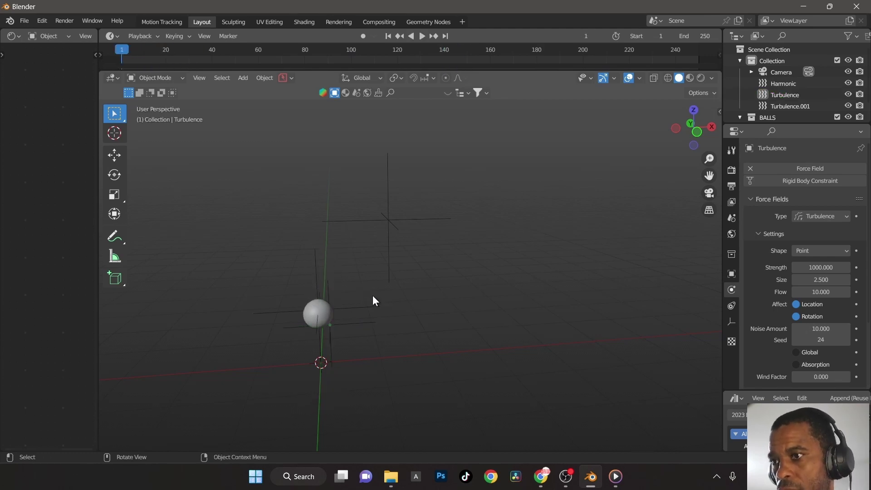
click(394, 246)
shift+click(358, 322)
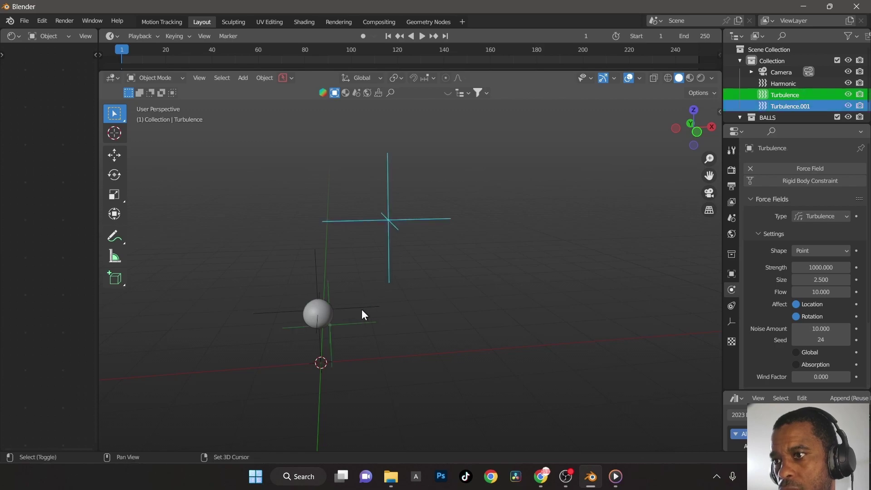
shift+click(361, 310)
key(m)
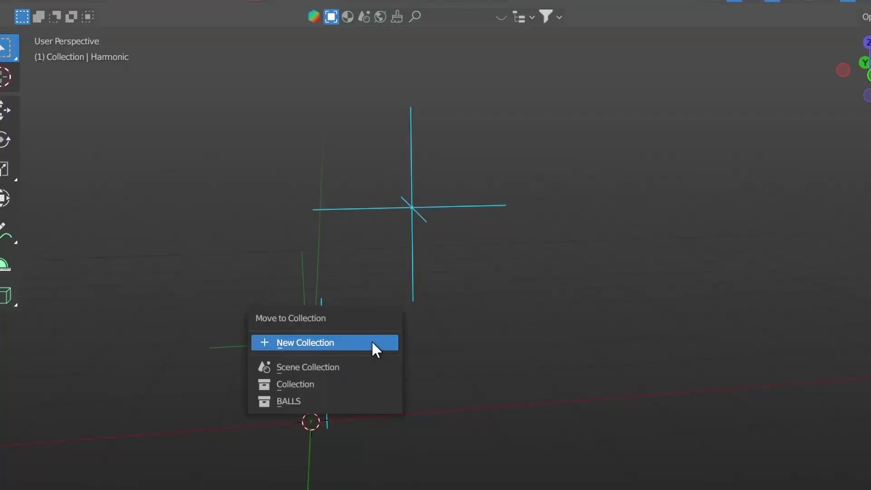
click(372, 342)
text(FORCE)
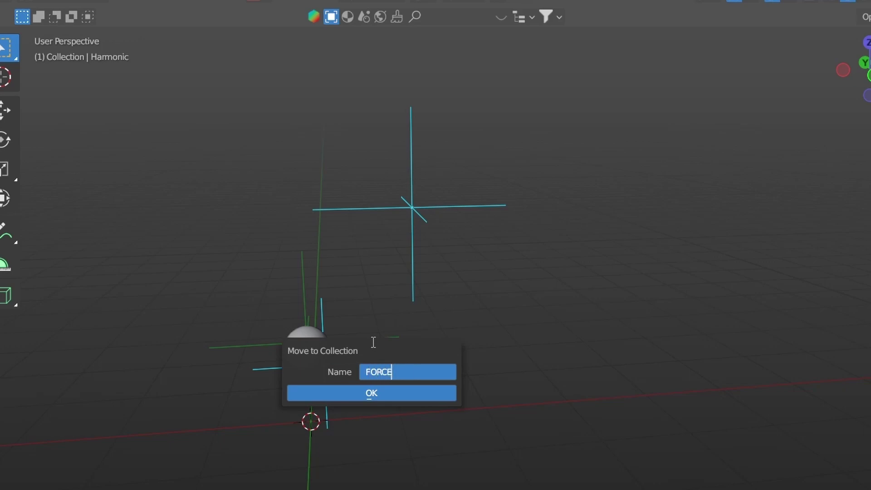
key(Return)
key(Return)
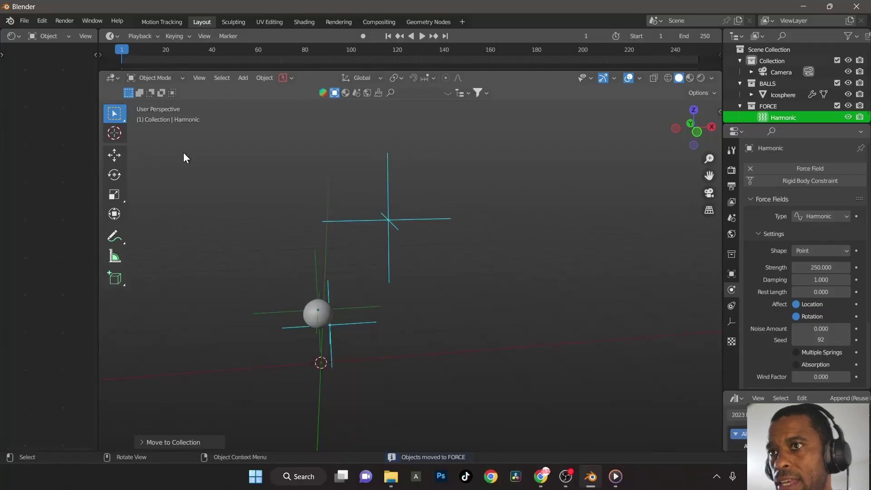
- Save the project as 1-25-23-MAKING_BALLS.blend and deselect all objects
click(22, 21)
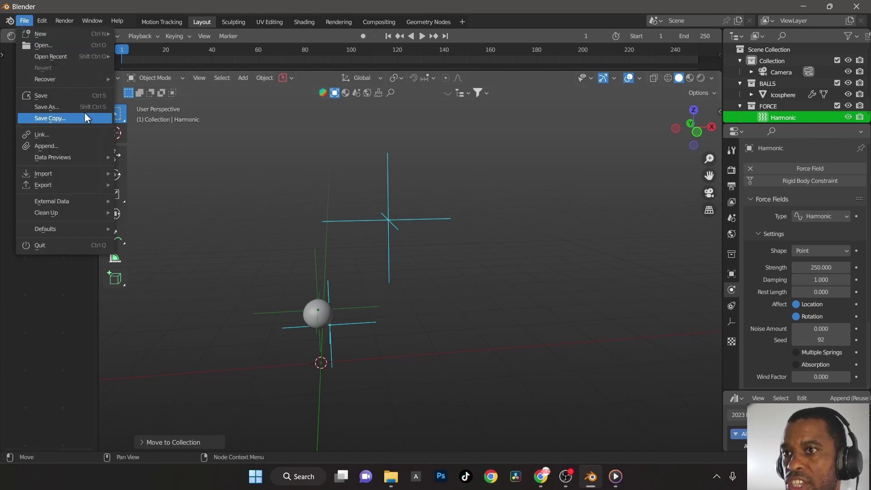
click(86, 96)
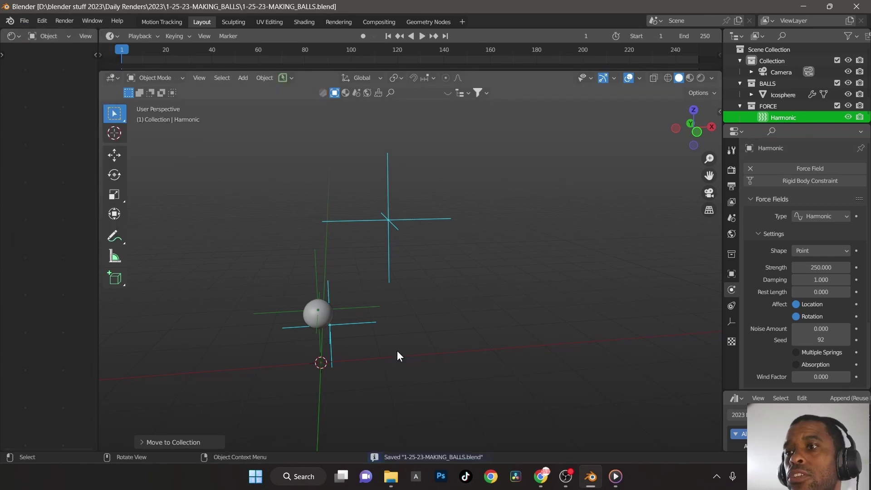
click(381, 293)
click(464, 296)
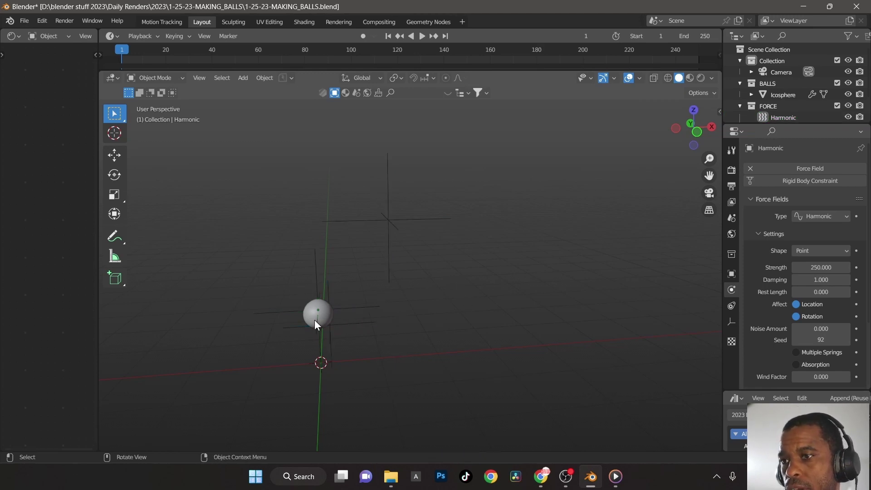
- Create three linked duplicates of the icosphere and place them around the original
click(312, 317)
middle_drag(342, 330, 388, 293)
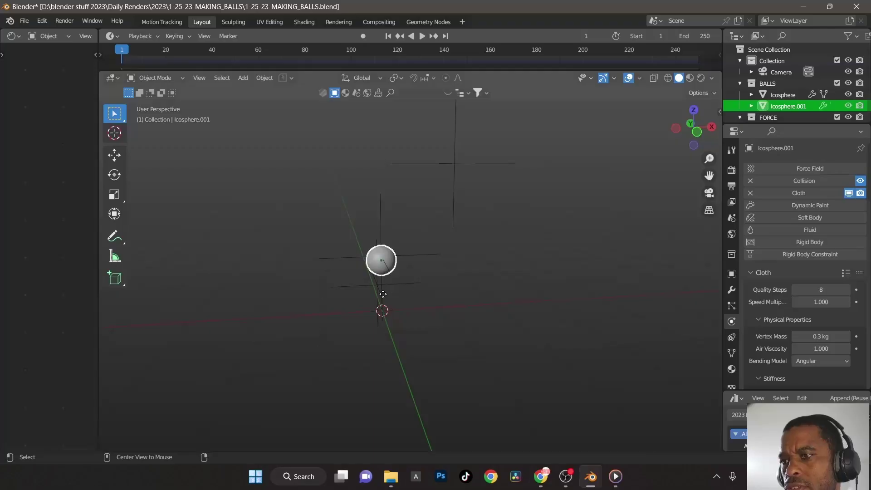
click(352, 245)
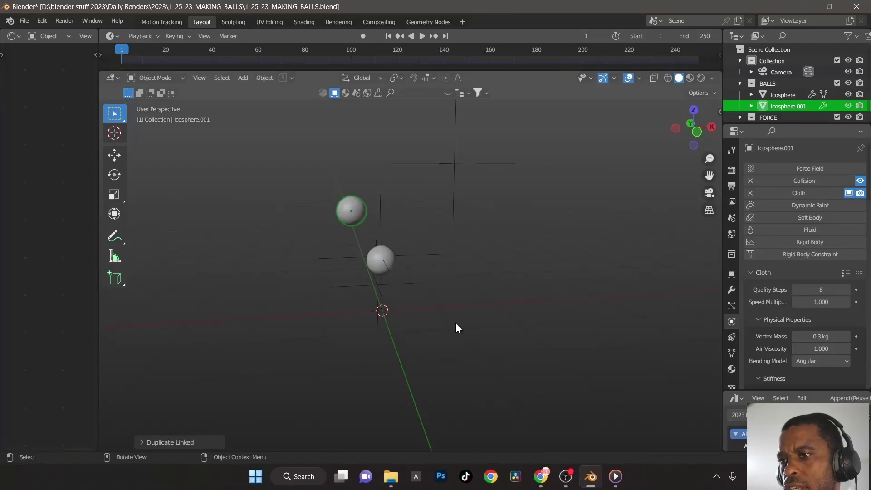
key(alt+d)
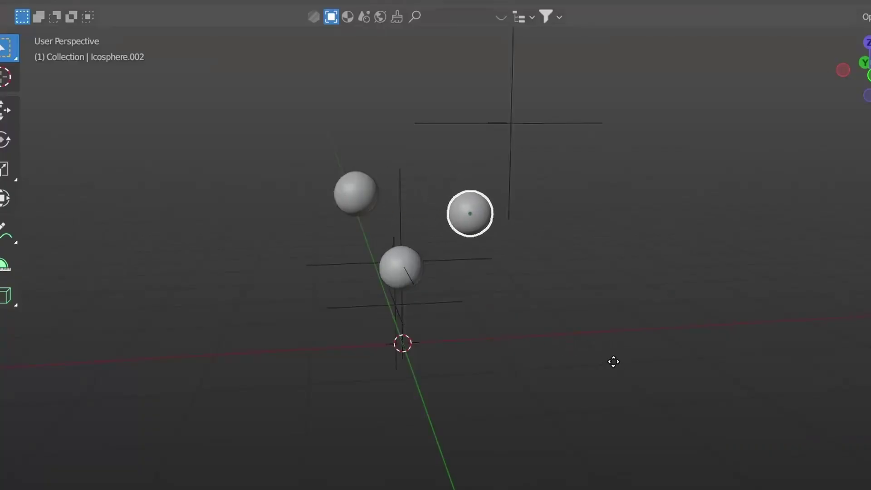
middle_drag(613, 349, 413, 375)
middle_drag(367, 320, 298, 317)
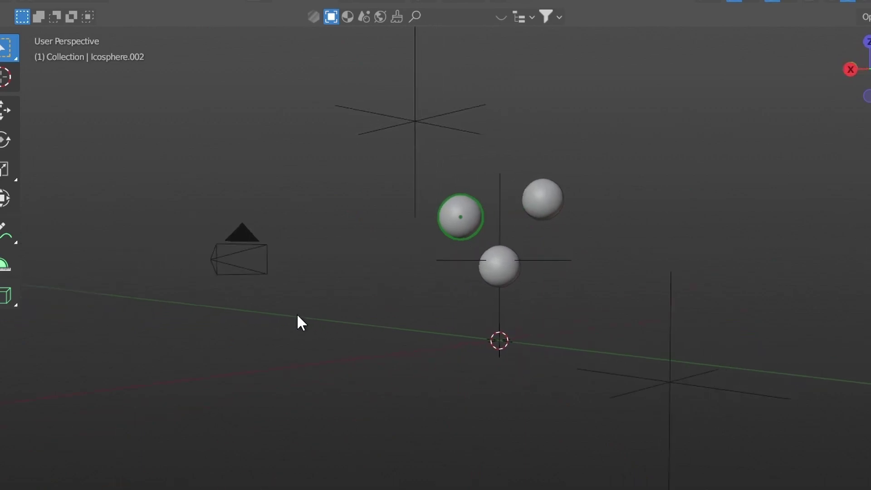
key(shift+d)
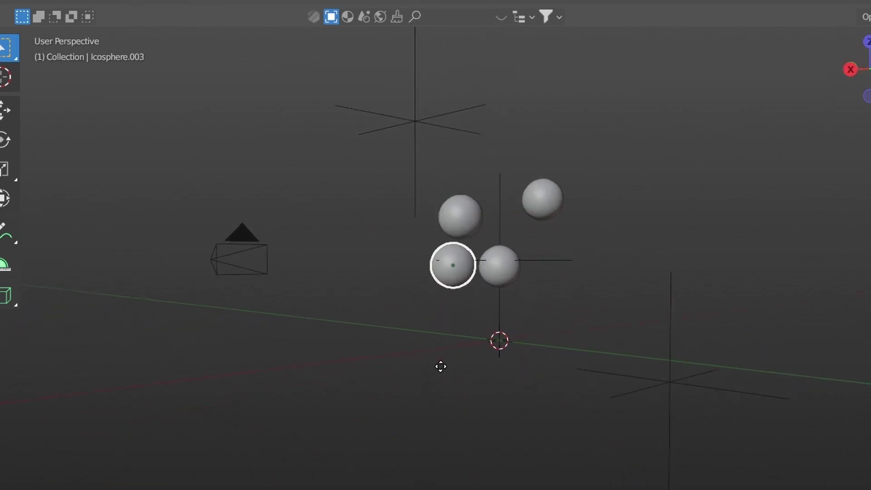
click(441, 372)
- Move the first linked duplicate, Icosphere.001, about 0.36 m closer to the other spheres
middle_drag(487, 365, 538, 214)
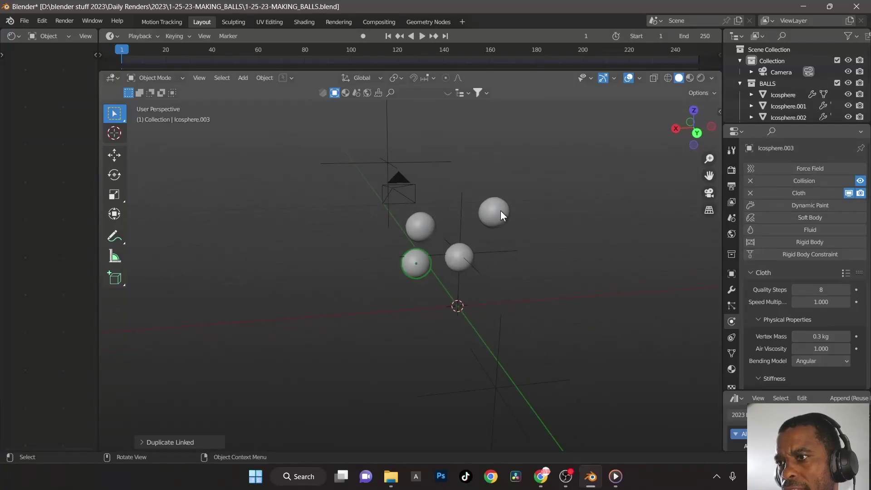
click(571, 198)
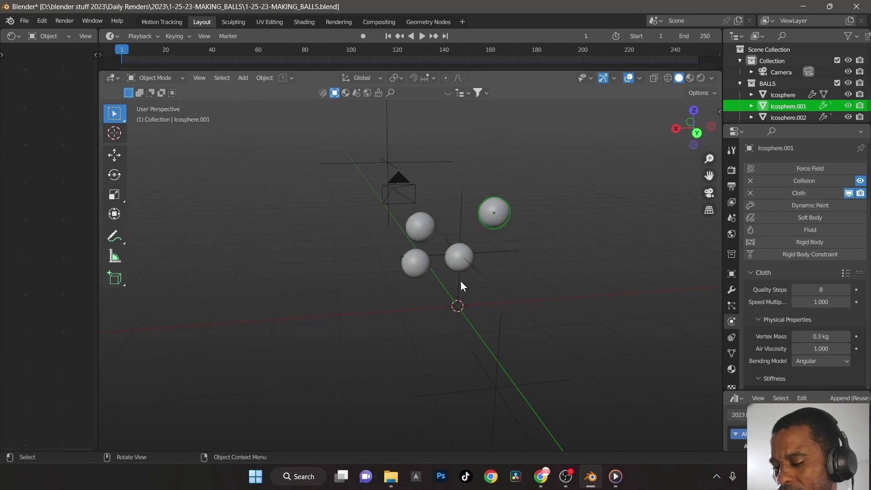
key(g)
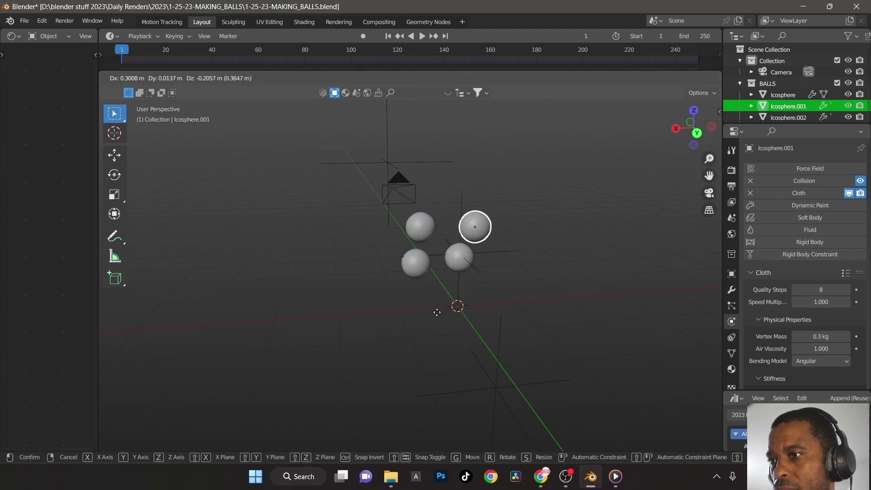
click(437, 314)
- Move the second duplicate, Icosphere.002, close to the original sphere, adjusting its position from two viewing angles
middle_drag(438, 306, 509, 262)
click(509, 260)
key(g)
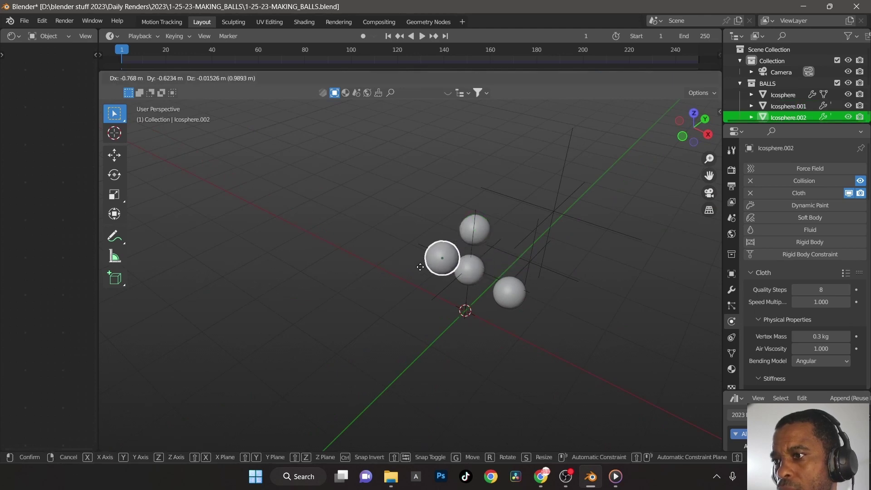
click(428, 261)
middle_drag(498, 305, 445, 265)
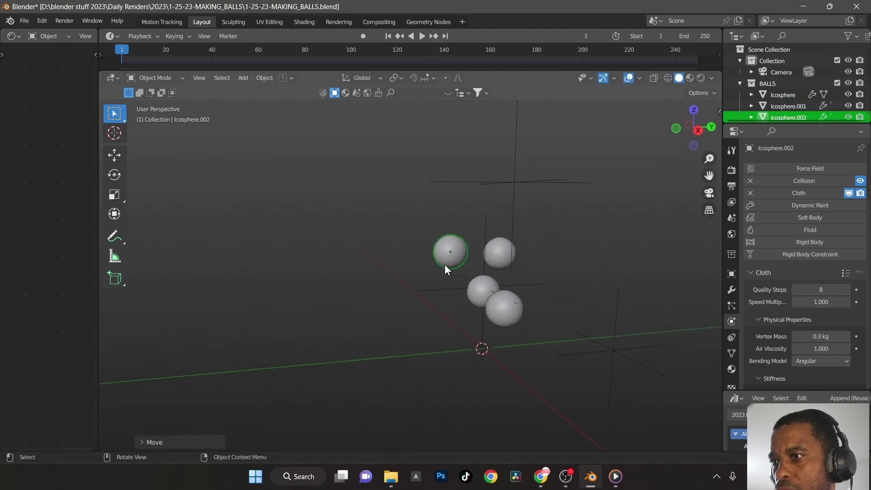
key(g)
click(468, 275)
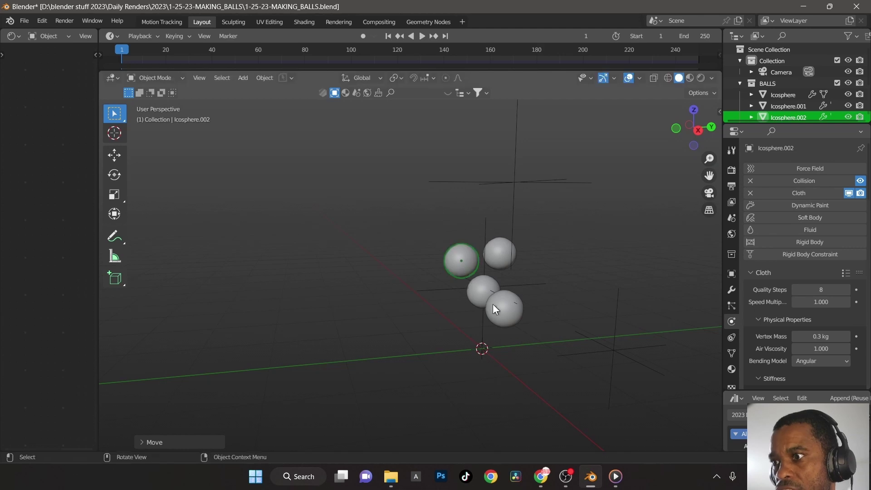
- Move the third duplicate, Icosphere.003, closer to the original so the four spheres form a tight cluster
click(506, 312)
middle_drag(494, 361, 549, 370)
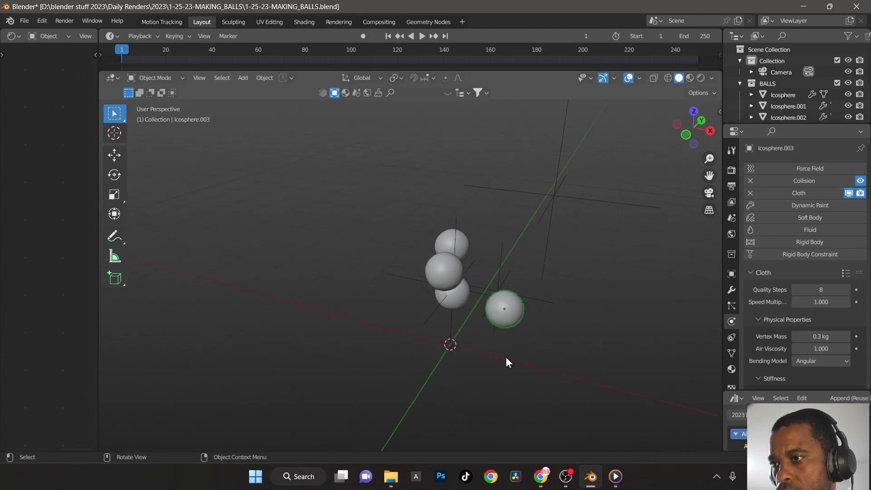
key(g)
click(477, 320)
middle_drag(478, 320, 345, 282)
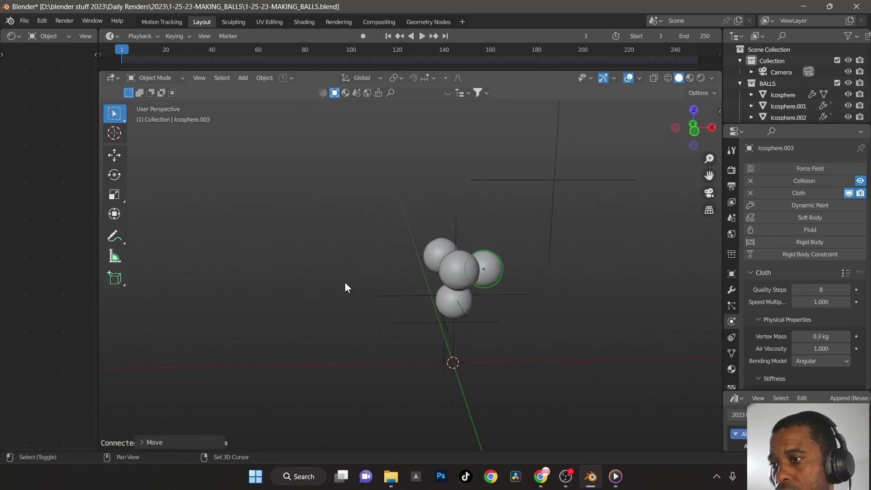
- Play the simulation of the four spheres from the start, stop it and return to the first frame
key(space)
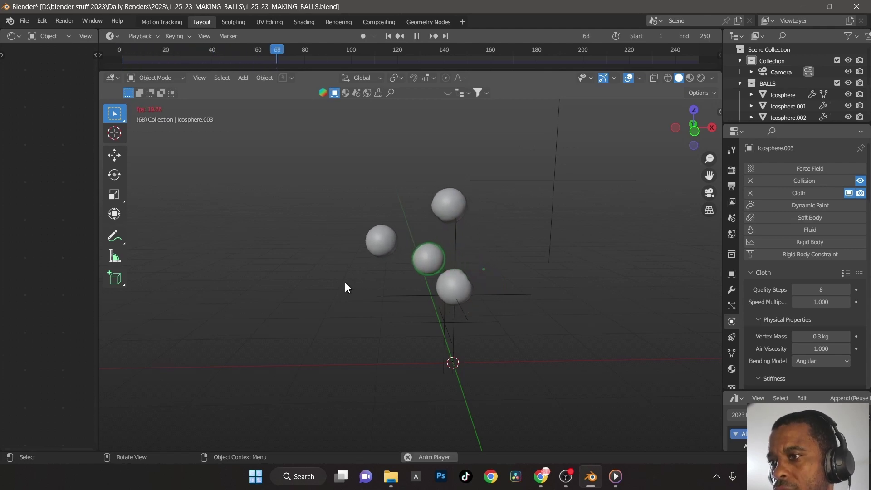
key(shift+Left)
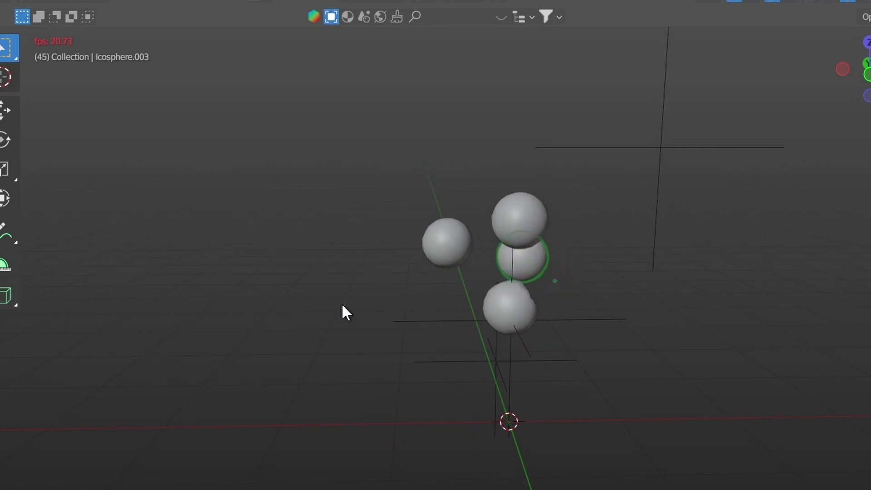
key(space)
key(shift+Left)
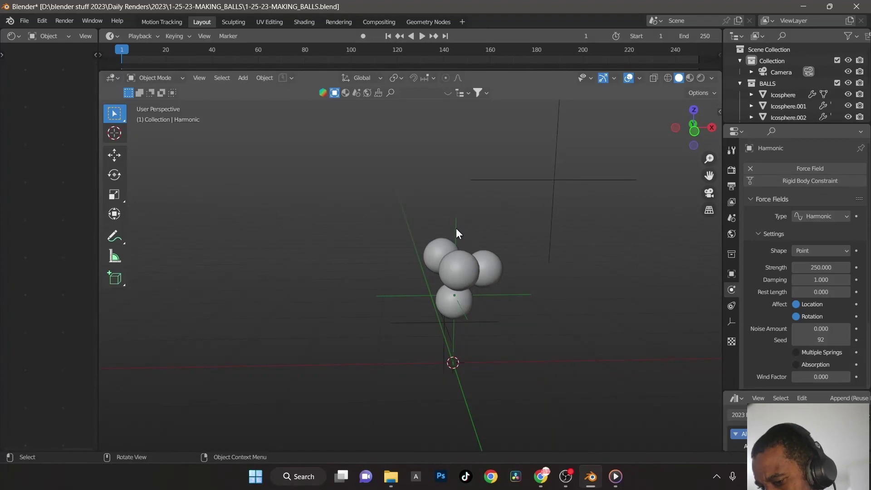
- Try the Harmonic field higher up on the spheres' negative X side and play the simulation to test it
drag(513, 219, 508, 188)
drag(452, 206, 399, 178)
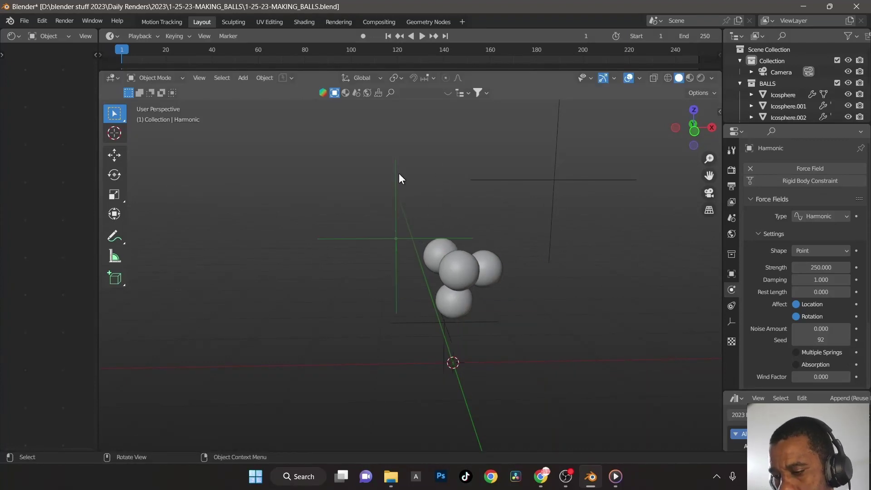
key(space)
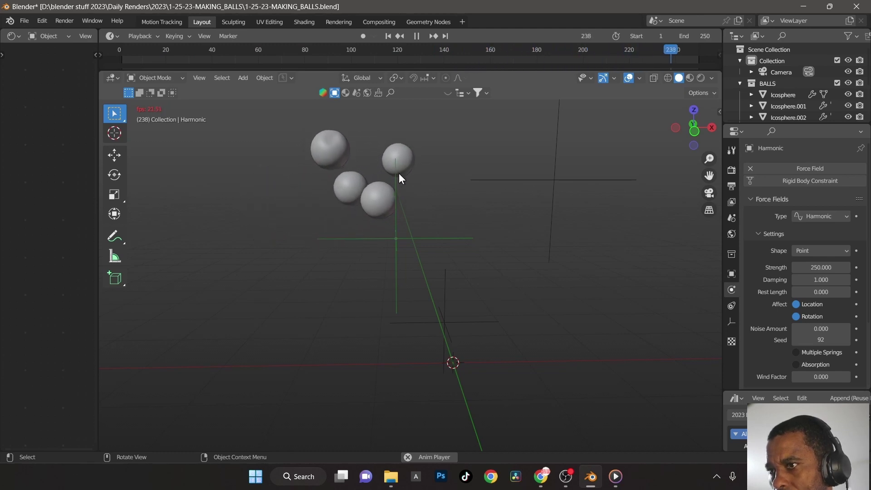
key(space)
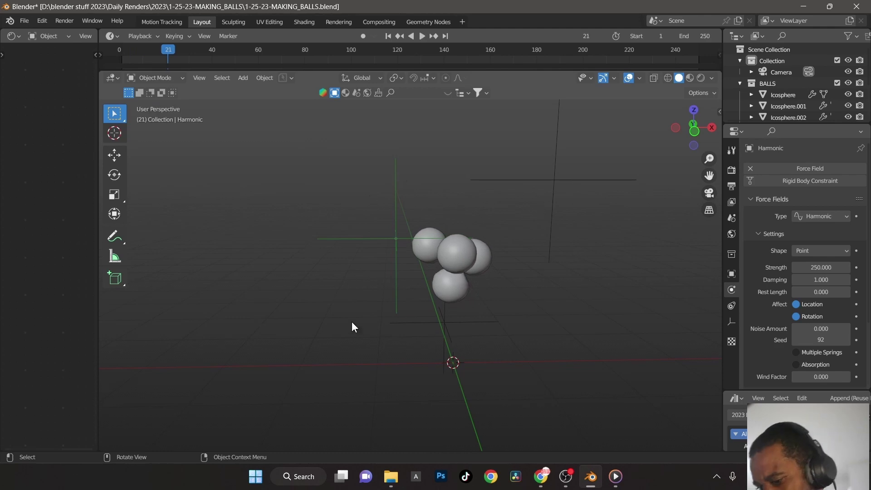
- Move the Harmonic field to the positive X side of the spheres and return to the first frame
key(g)
click(474, 350)
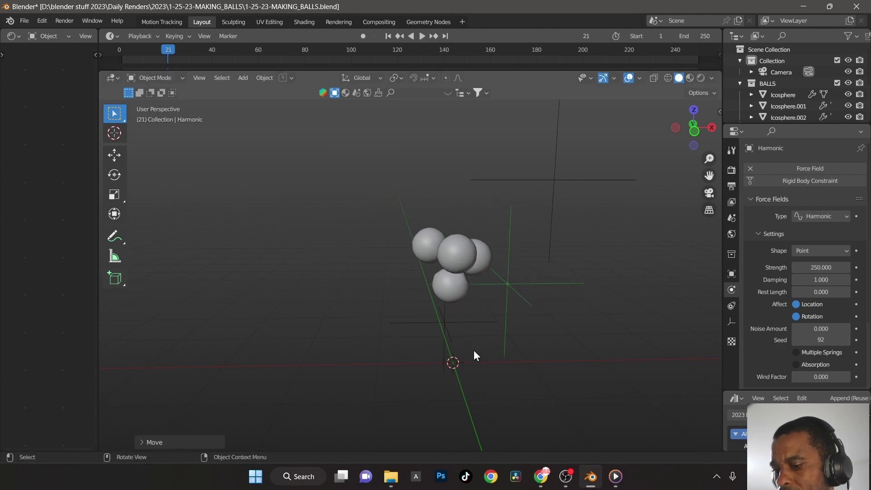
key(shift+Left)
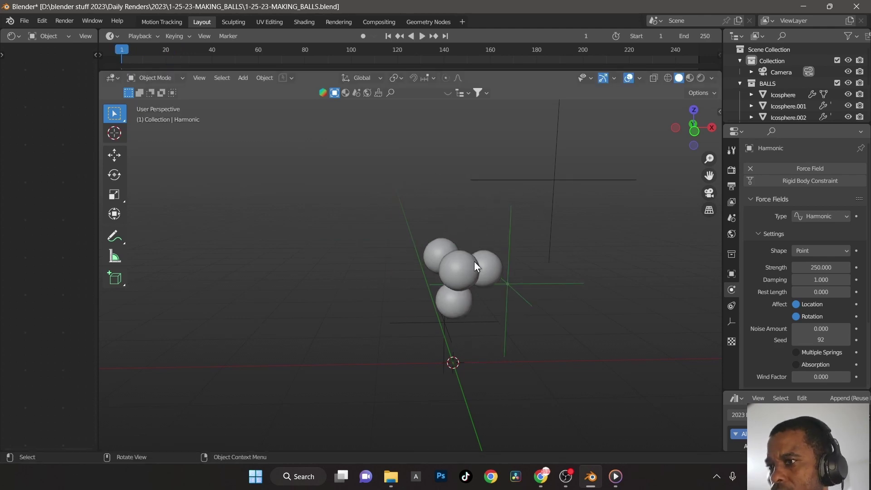
- Bake all dynamics for frames 1 to 250 from the cloth cache settings of Icosphere.002
click(470, 266)
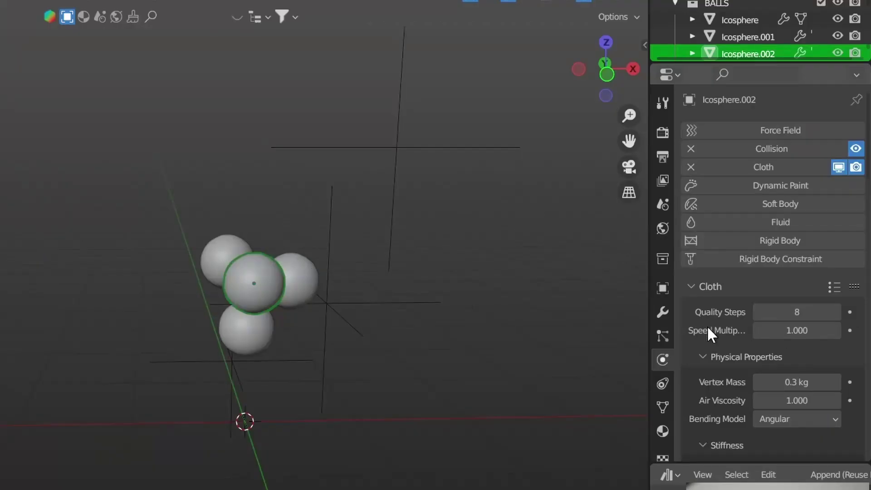
scroll(764, 305, down, 12)
scroll(714, 345, down, 15)
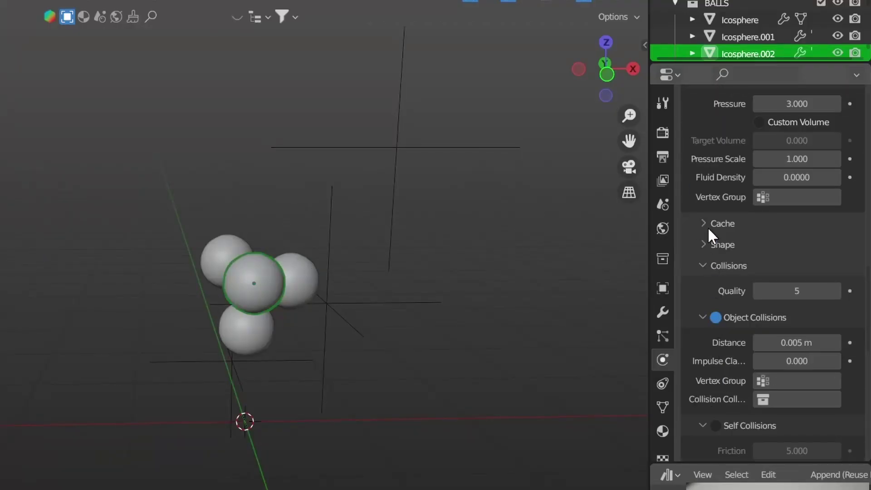
click(709, 228)
scroll(707, 341, down, 4)
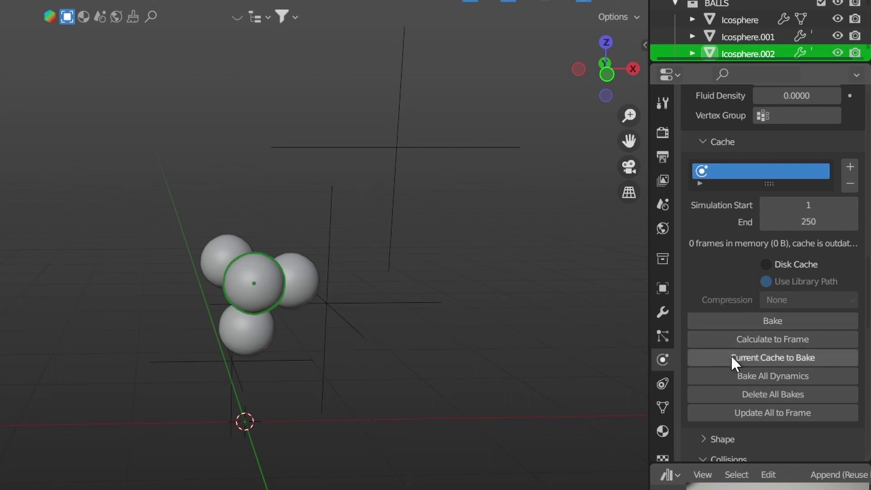
click(758, 375)
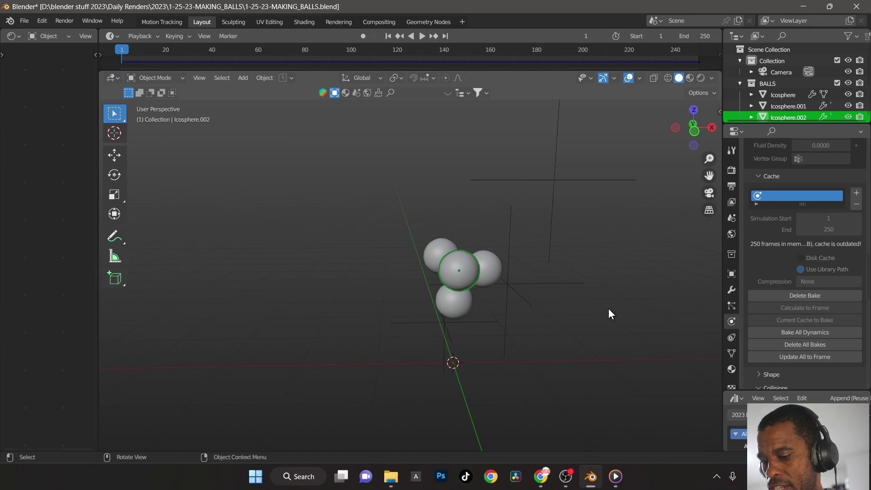
- Play back the baked simulation, return to the first frame and delete all bakes
key(space)
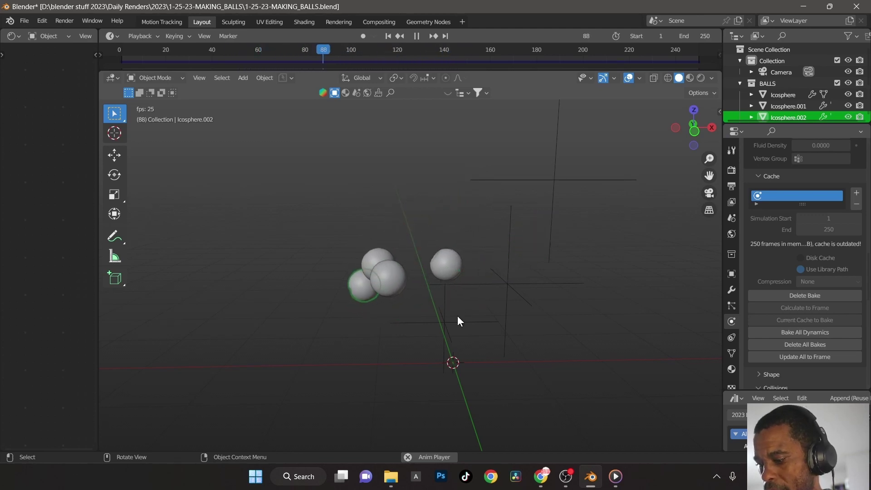
key(space)
key(shift+Left)
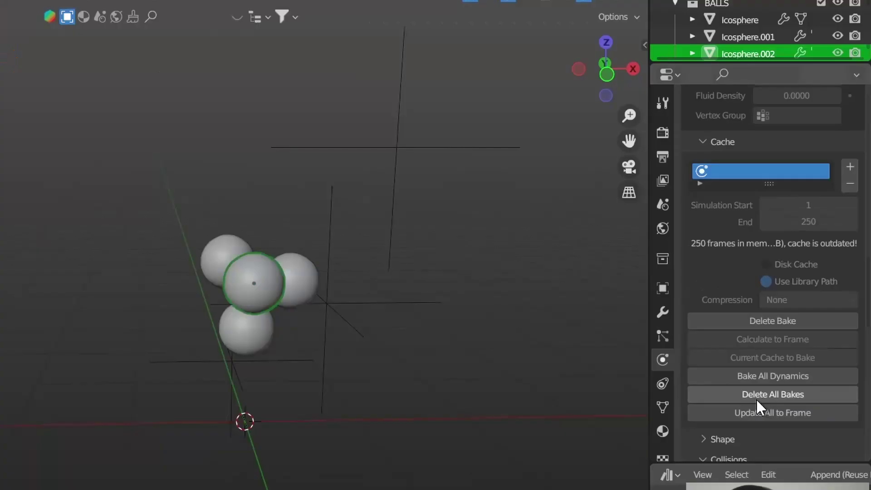
click(757, 401)
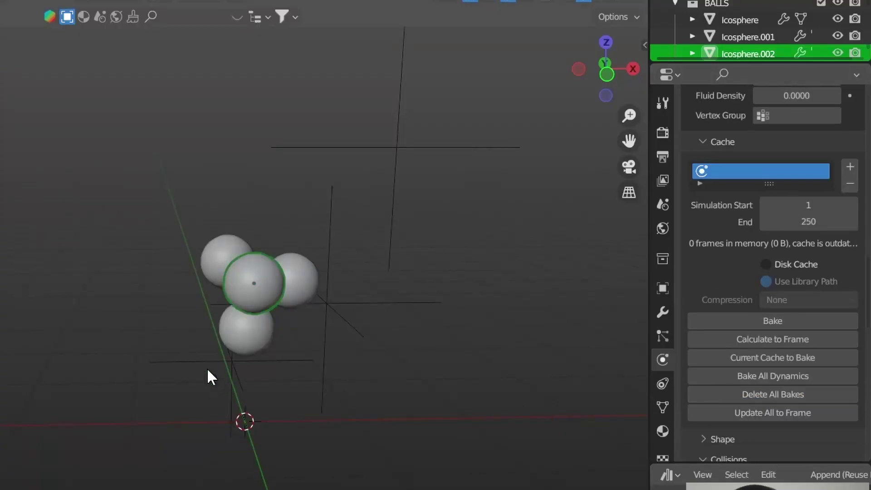
- Preview the unbaked simulation briefly from a different angle and cancel playback back to the first frame
middle_drag(208, 375, 401, 335)
middle_drag(264, 356, 53, 381)
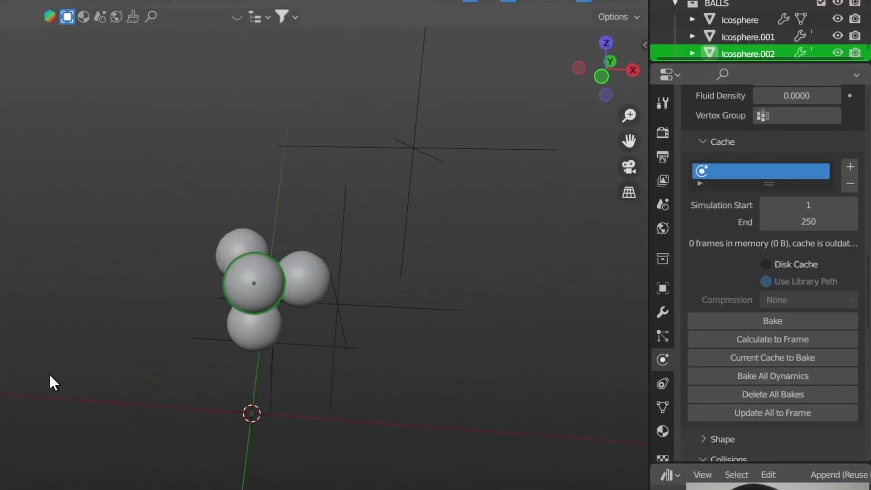
key(space)
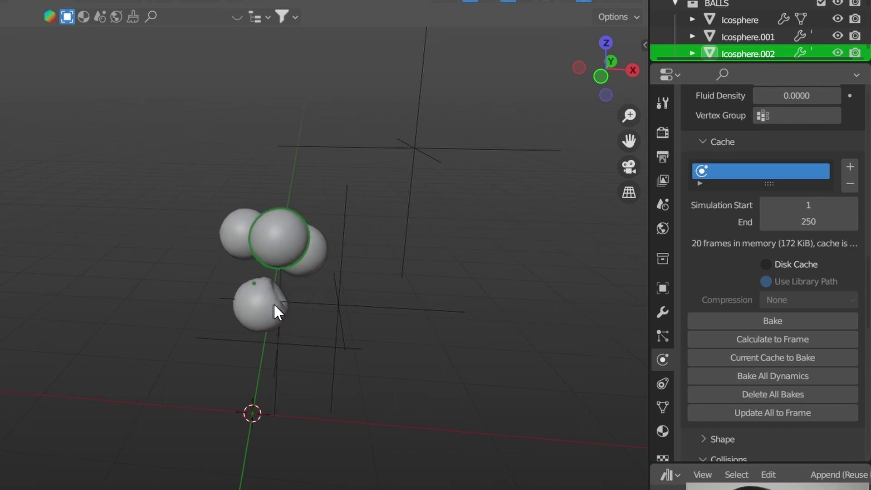
key(Escape)
- Move the original icosphere from beneath the cluster to above the three duplicates
click(271, 331)
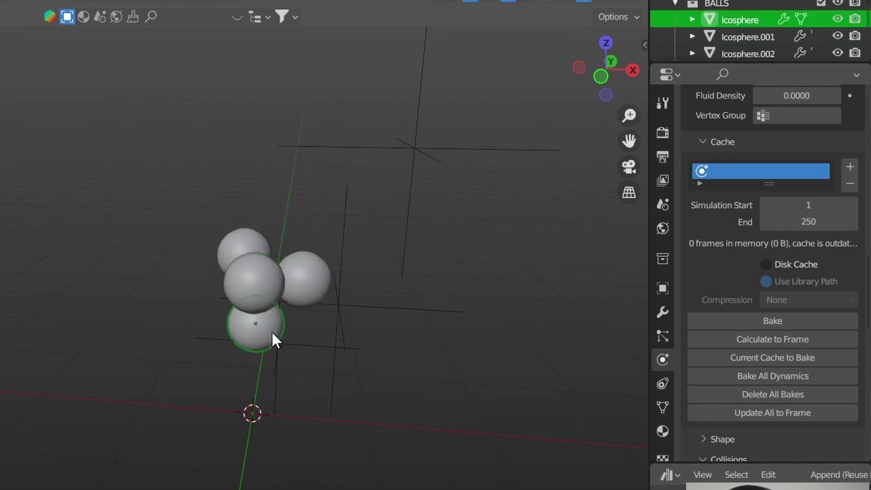
drag(271, 331, 308, 230)
middle_drag(282, 276, 331, 315)
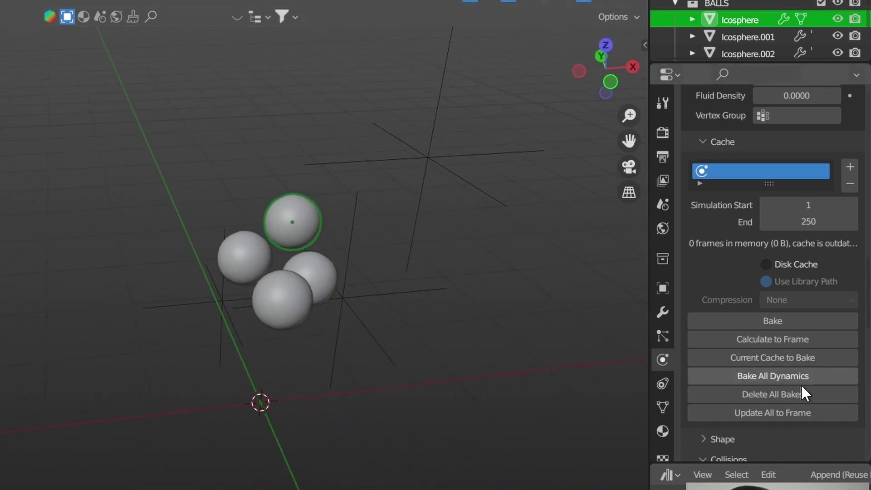
- Bake all dynamics for frames 1 to 250 with the rearranged icospheres, play back the simulation and return to the first frame
click(790, 387)
click(787, 375)
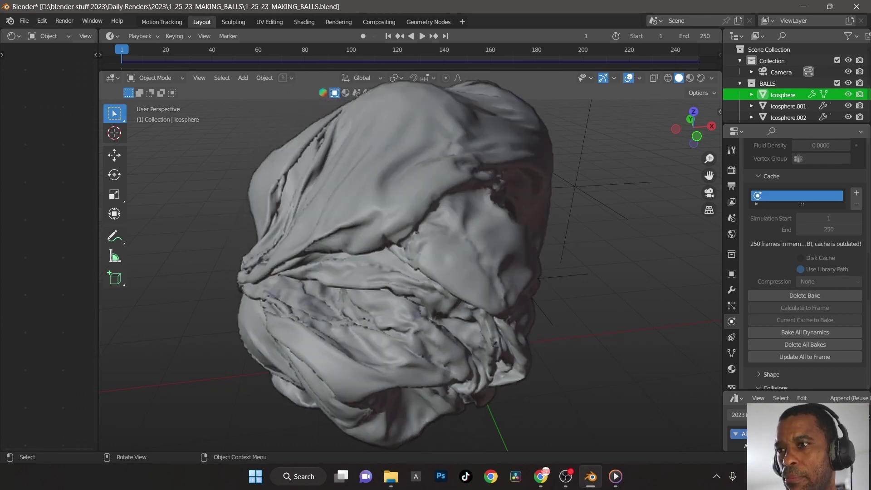
key(space)
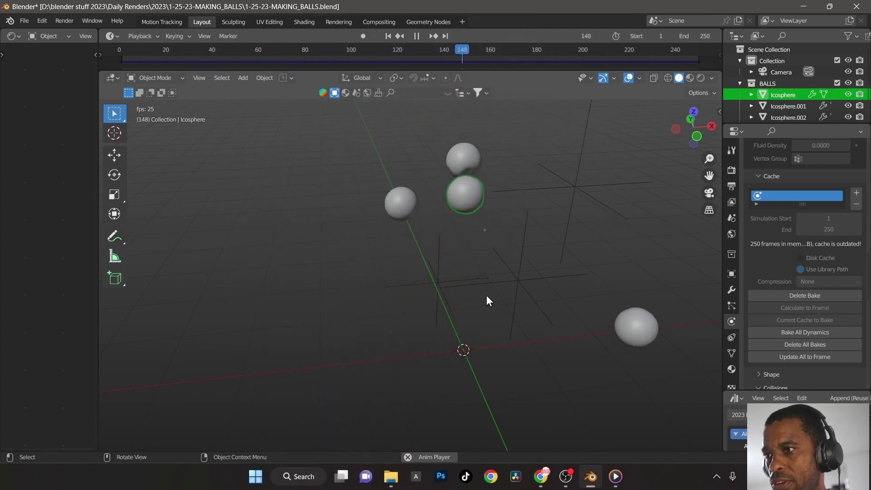
key(space)
key(shift+Left)
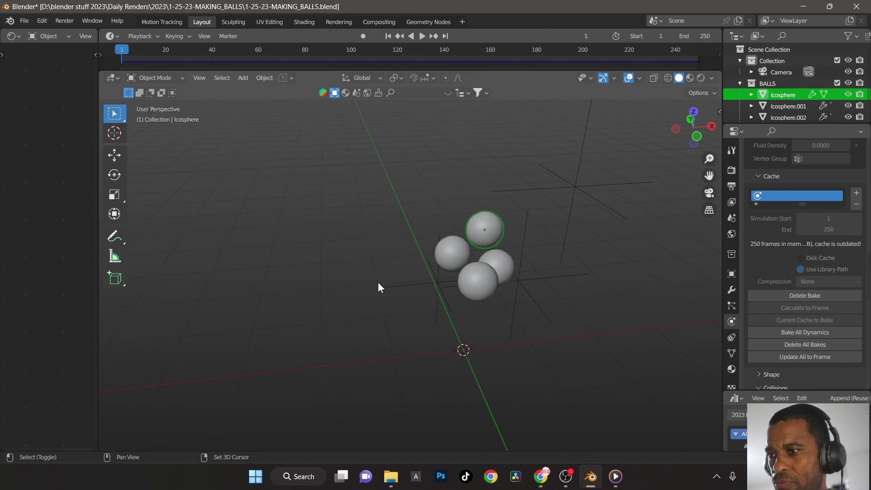
- Delete the three duplicates Icosphere.002, Icosphere.001 and Icosphere.003, keeping only the original icosphere
click(479, 297)
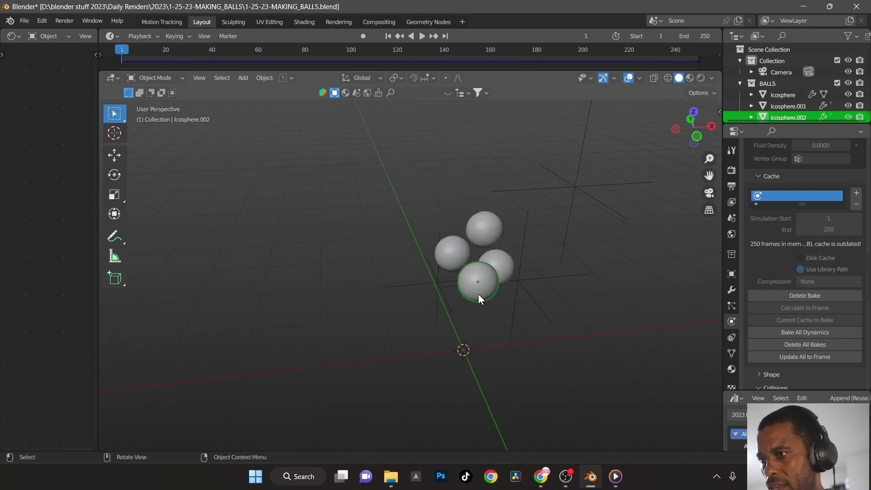
key(x)
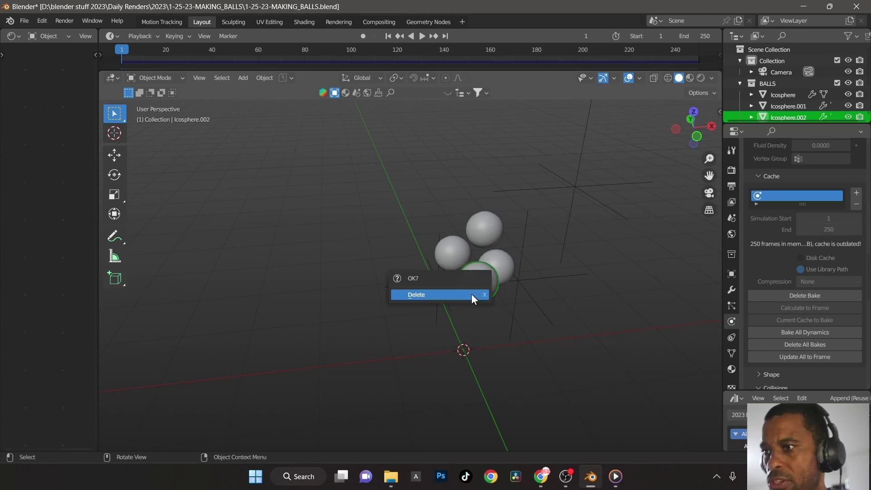
key(Return)
click(455, 253)
key(x)
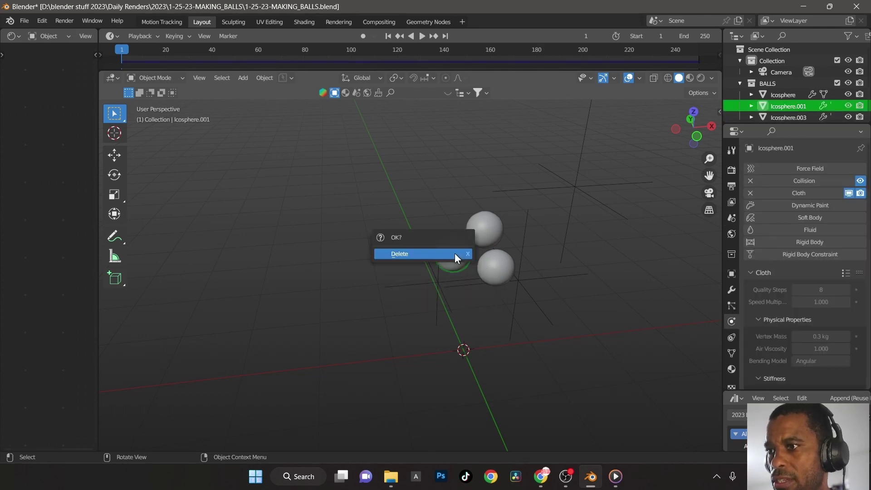
key(Return)
click(494, 268)
key(x)
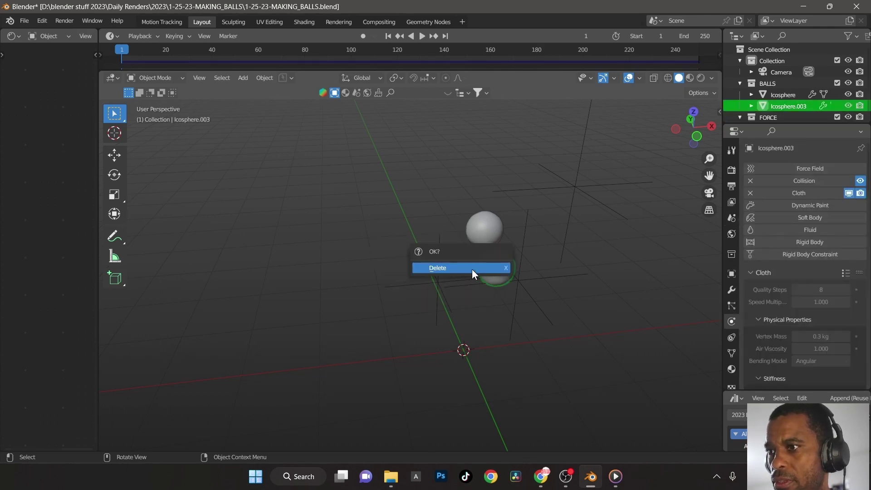
key(Return)
- Duplicate the original icosphere repeatedly and place the copies around it to form a loose cluster of five spheres
click(484, 232)
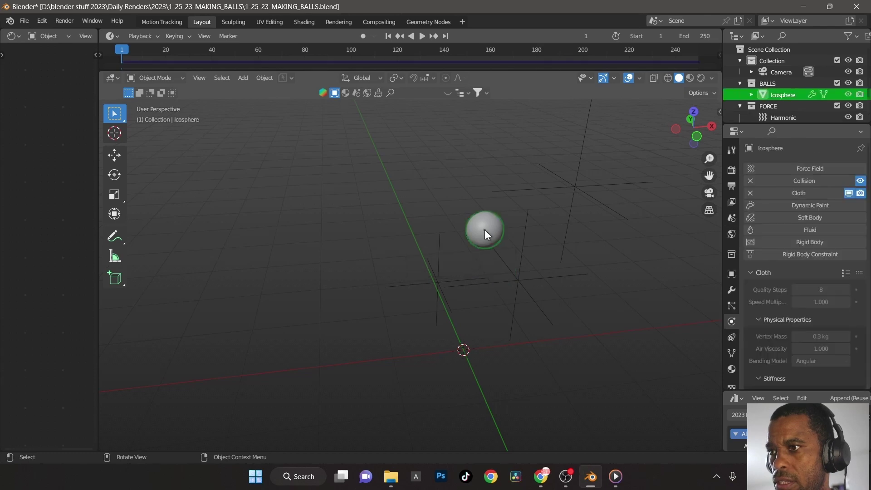
key(shift+d)
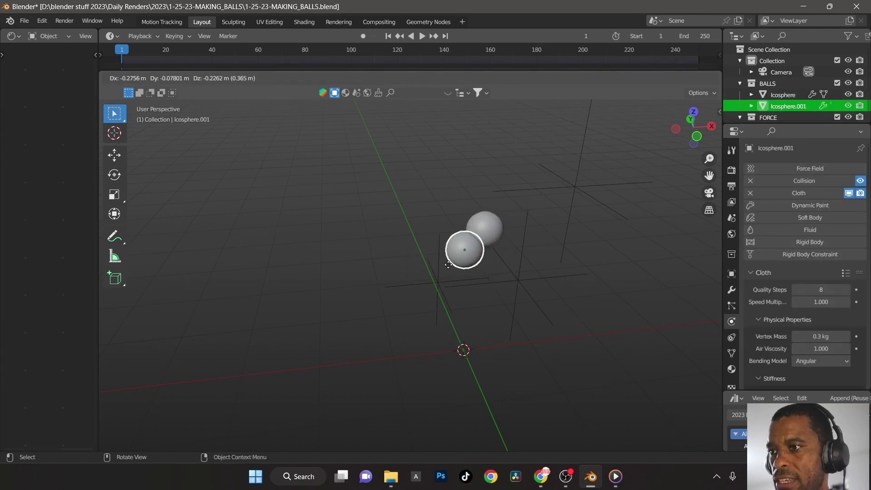
click(444, 273)
key(shift+d)
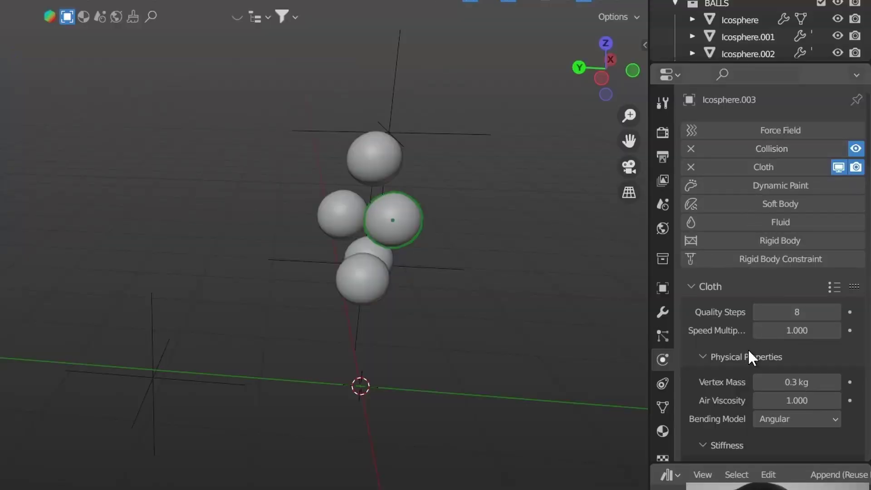
- Bake all dynamics for frames 1 to 250 from the cloth cache settings of Icosphere.003
scroll(728, 377, down, 6)
scroll(722, 372, down, 20)
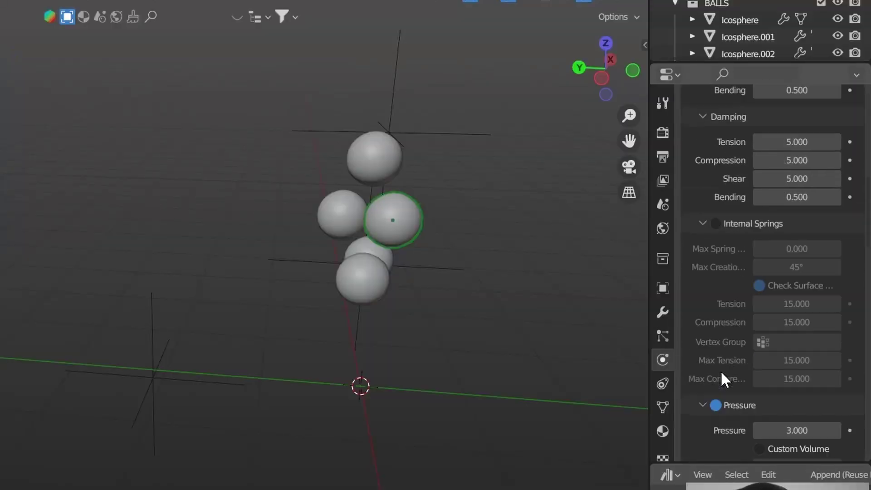
scroll(723, 375, down, 4)
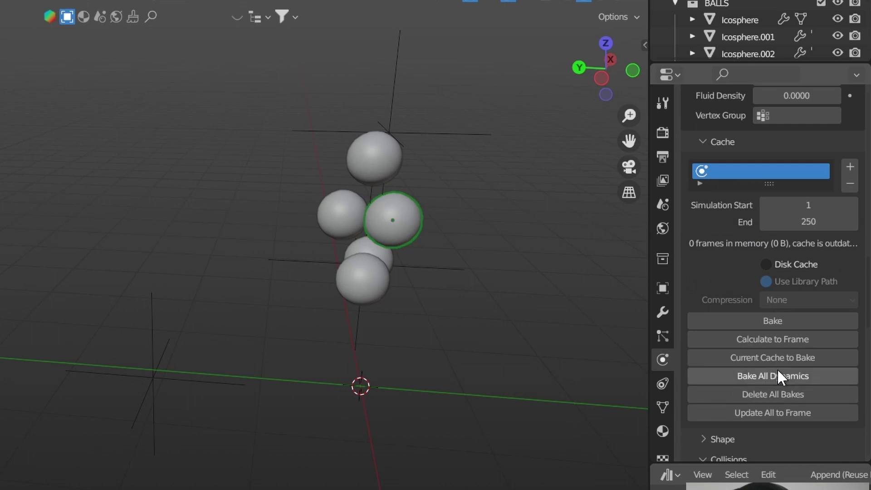
click(766, 379)
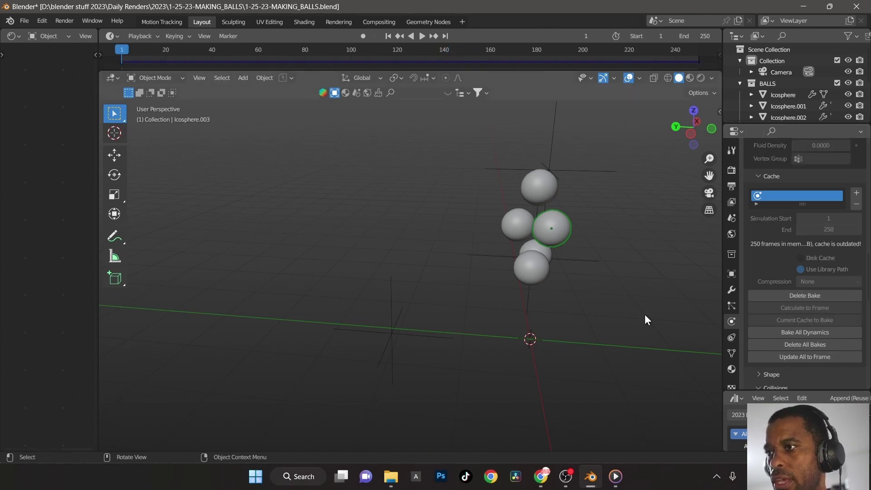
- Play back the baked simulation of the five spheres and cancel playback back to the first frame
middle_drag(644, 314, 552, 304)
key(space)
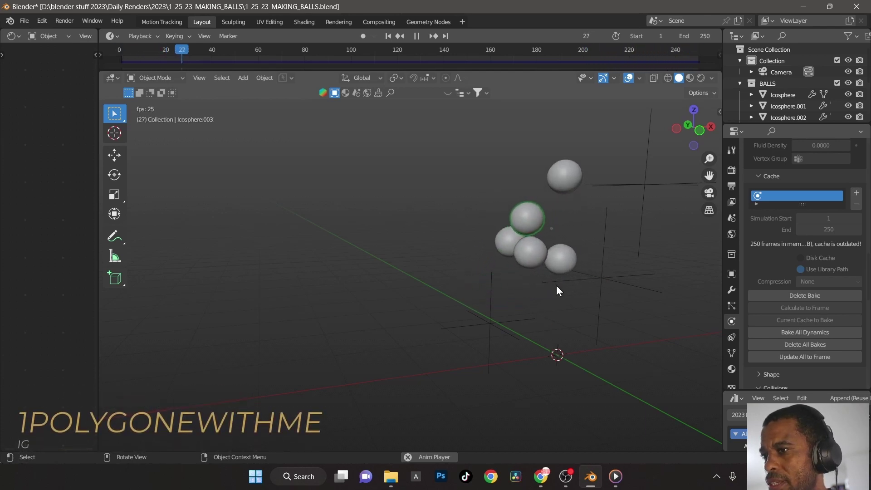
middle_drag(562, 266, 563, 247)
key(Escape)
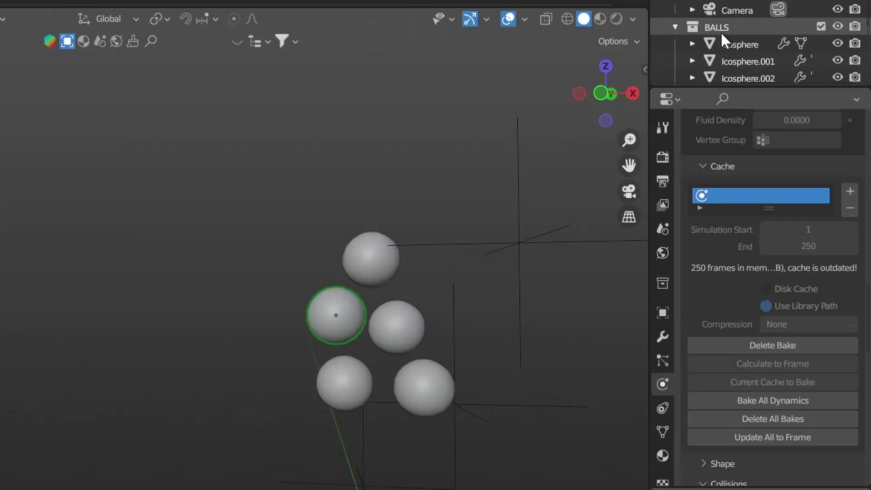
- Select all objects of the BALLS collection
click(770, 84)
right_click(769, 86)
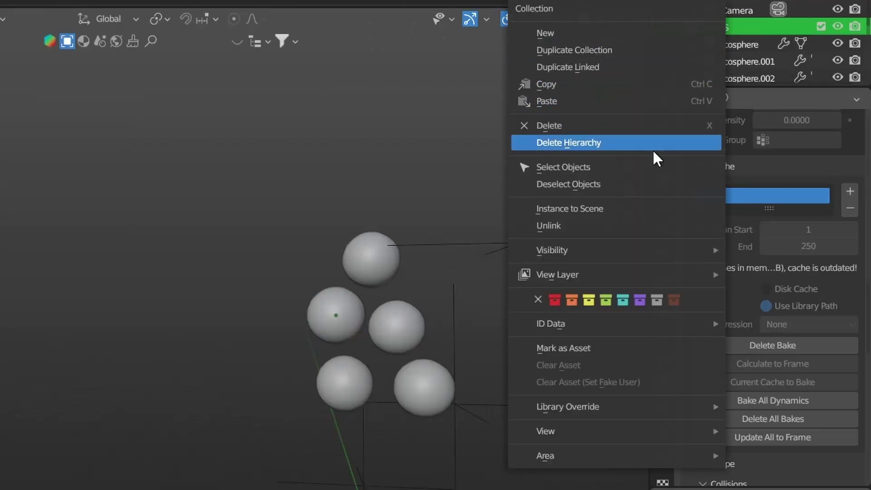
click(636, 167)
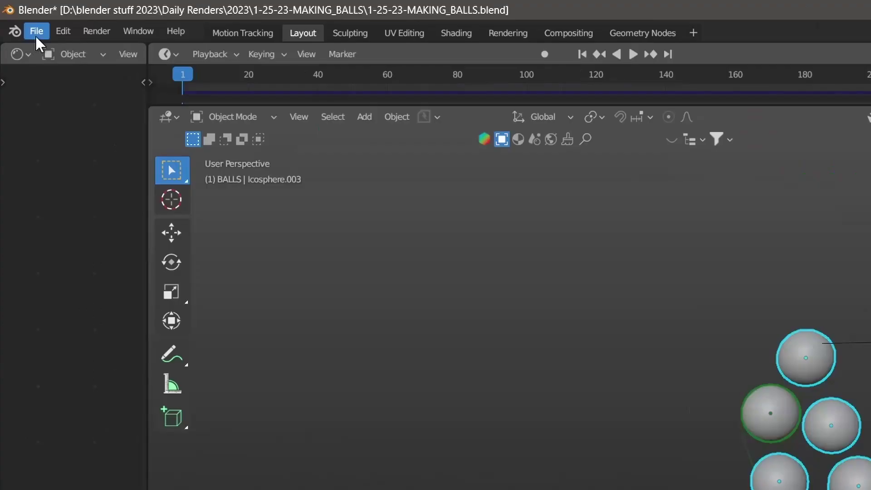
- Export only the selected objects as the Alembic file 1-25-23-MAKING_BALLS.abc for frames 1 to 250, with Normals disabled
click(35, 33)
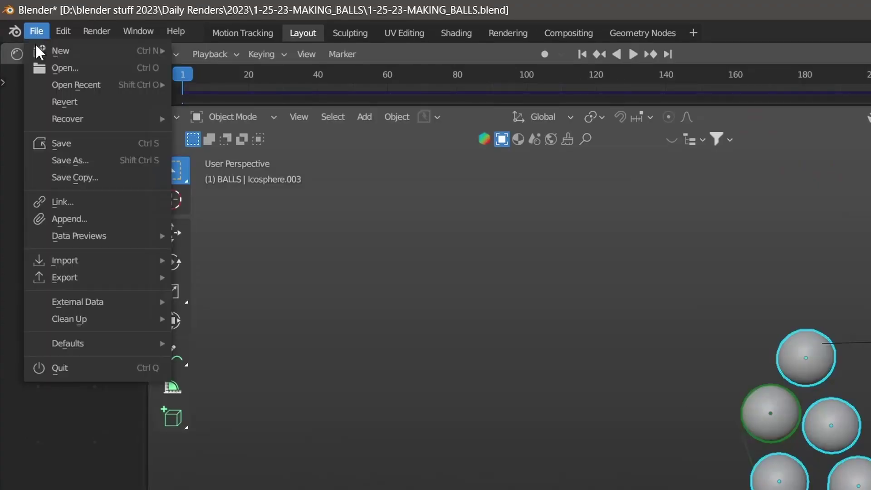
mouse_move(89, 277)
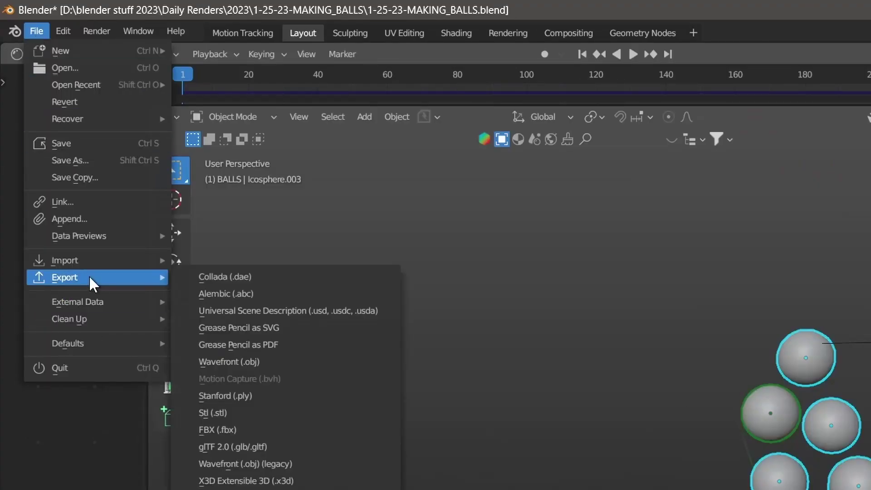
click(213, 293)
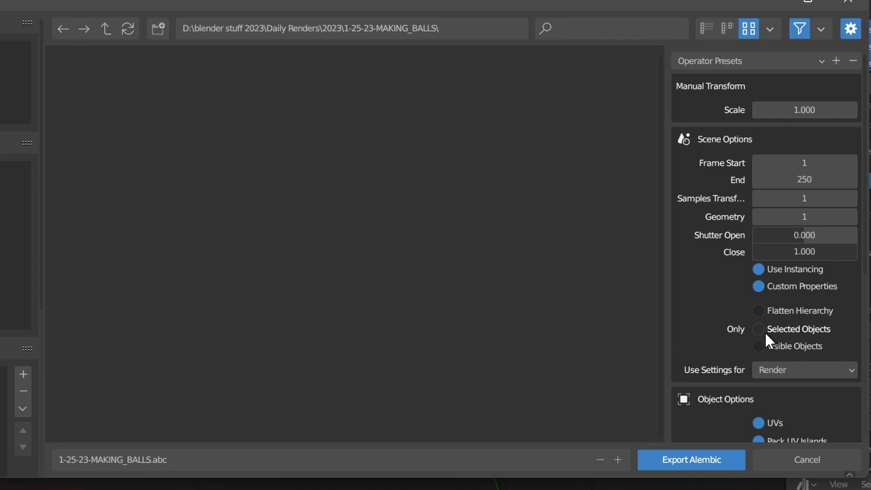
click(759, 330)
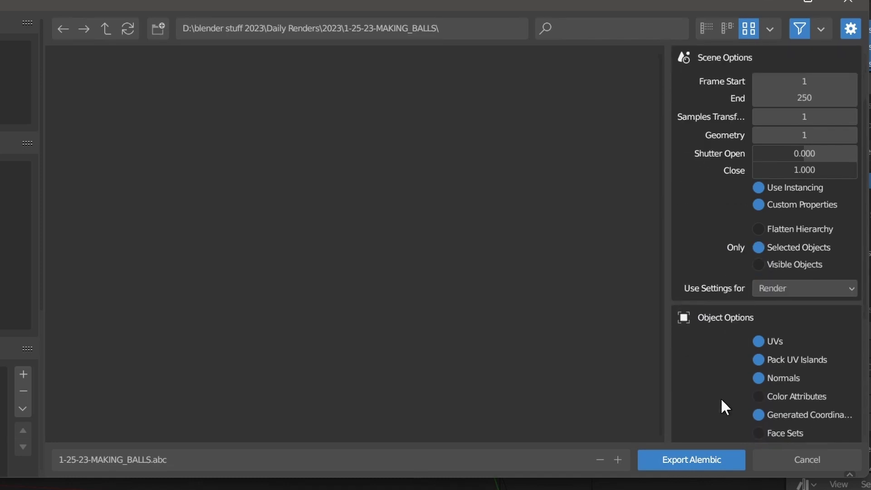
click(757, 377)
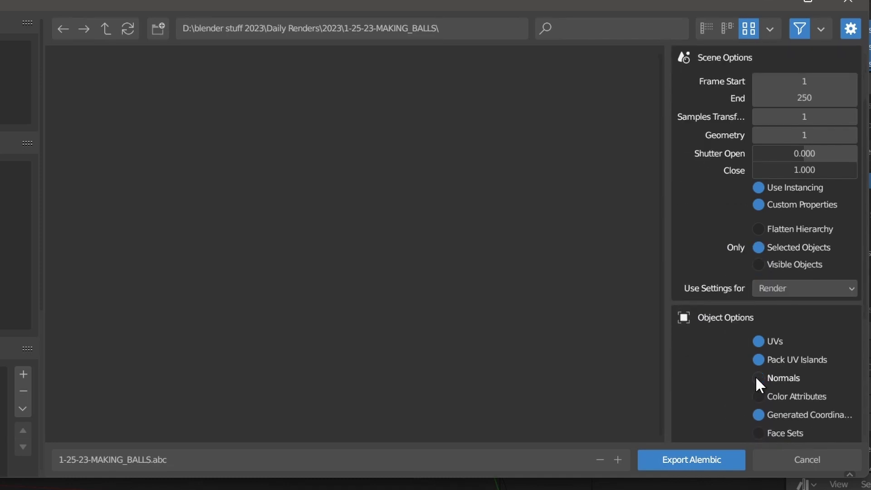
click(702, 458)
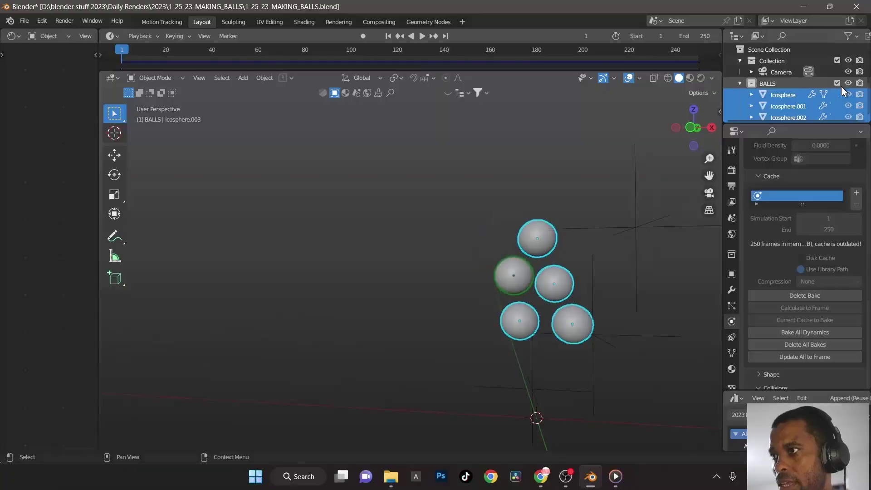
- Exclude the BALLS collection with the original simulated spheres from the view layer
click(837, 84)
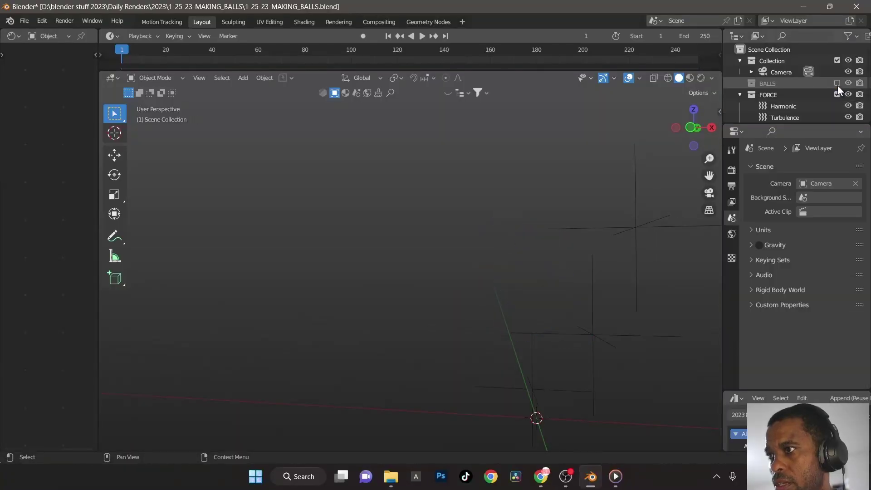
middle_drag(353, 295, 353, 276)
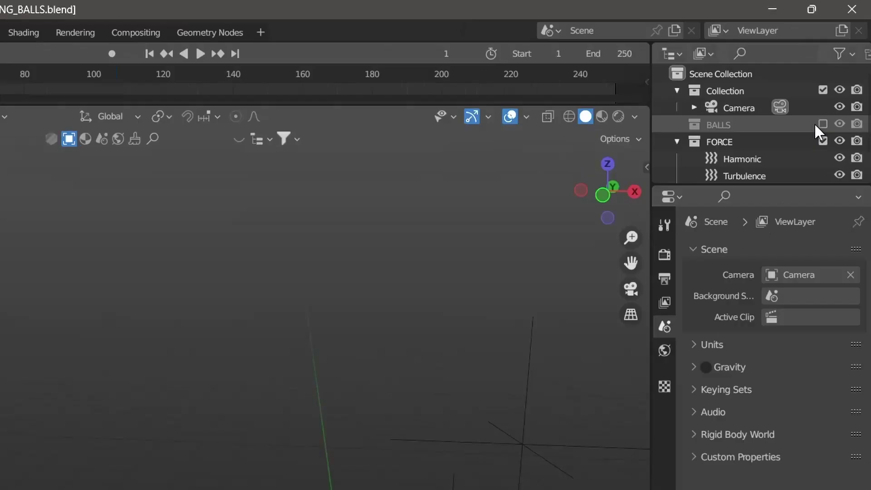
click(838, 84)
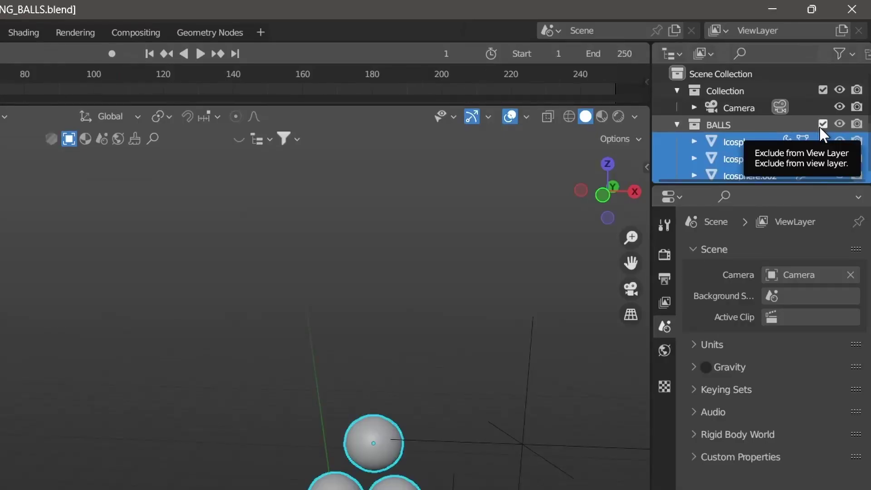
click(824, 123)
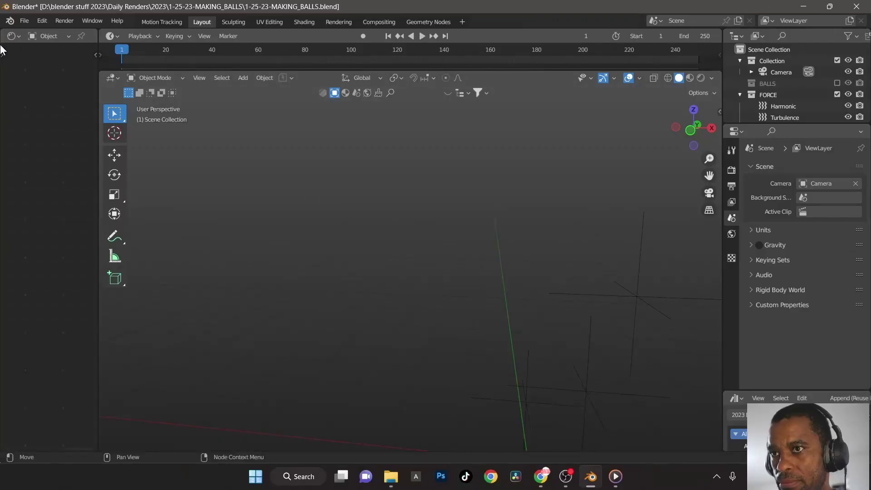
- Import the Alembic file 1-25-23-MAKING_BALLS.abc with Relative Path and Set Frame Range enabled
click(19, 21)
mouse_move(50, 172)
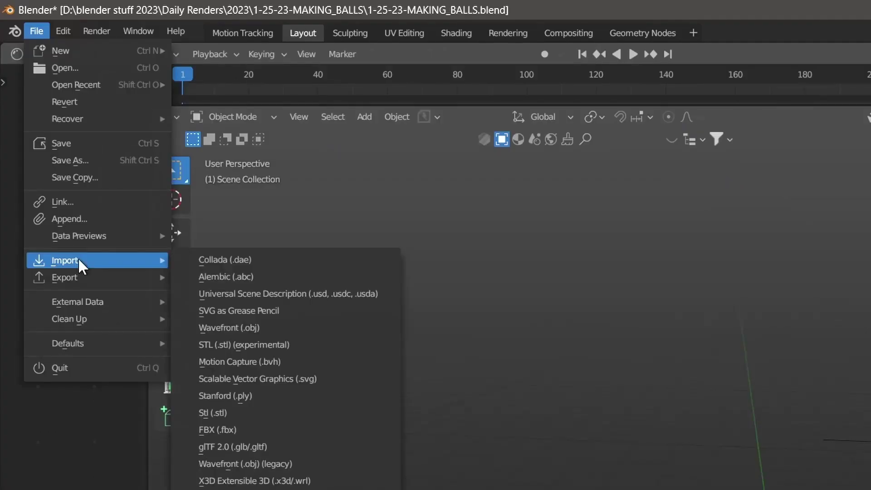
click(253, 274)
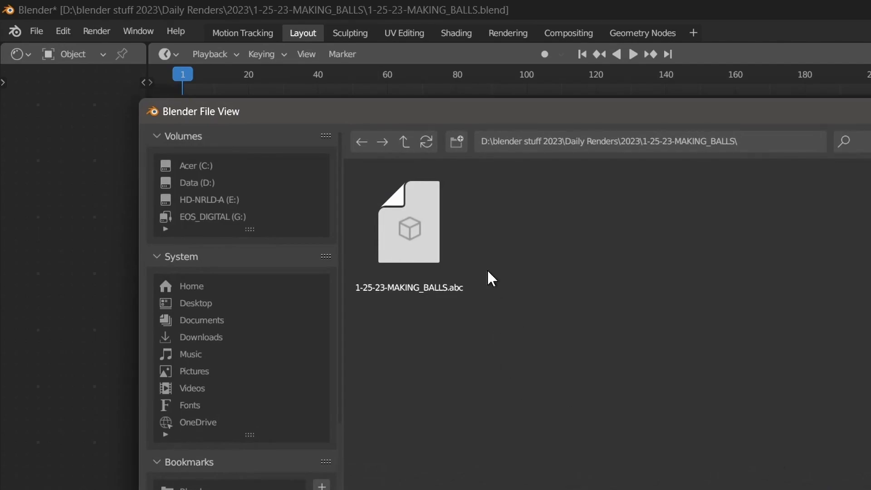
click(421, 230)
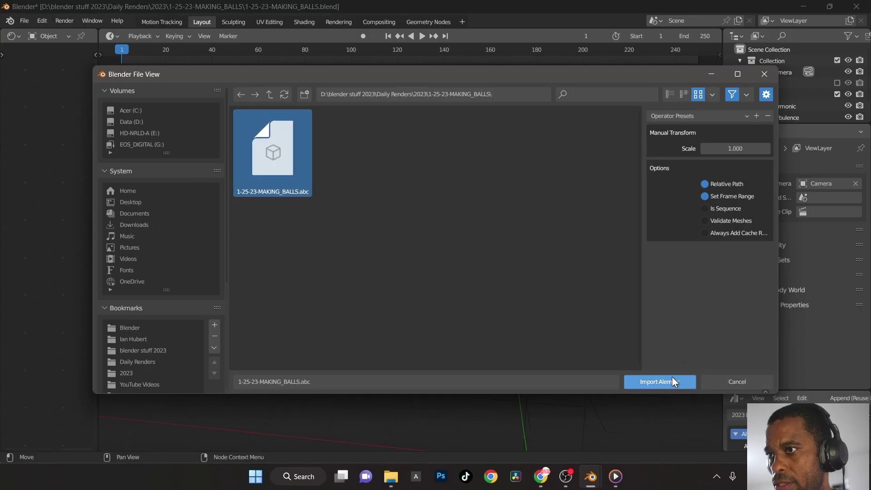
click(673, 377)
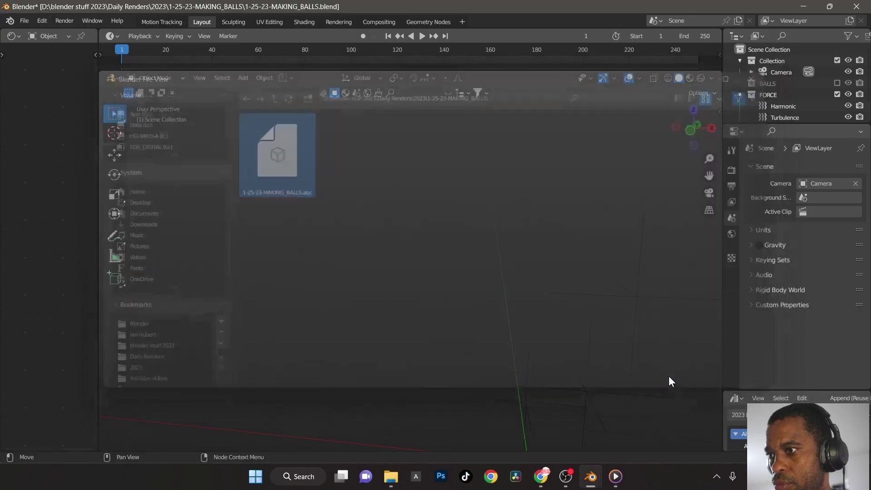
- Play back the imported Alembic animation, cancel back to the first frame and view the spheres from another angle
middle_drag(605, 342, 477, 284)
key(space)
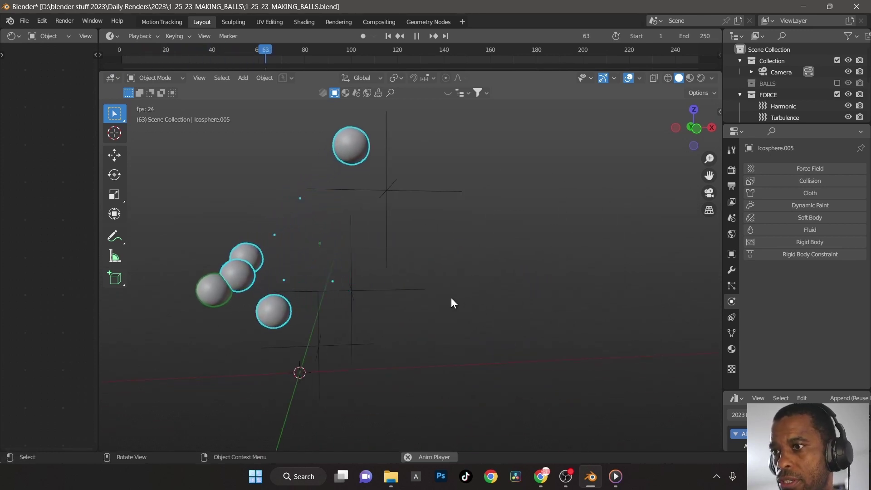
key(Escape)
middle_drag(451, 303, 432, 205)
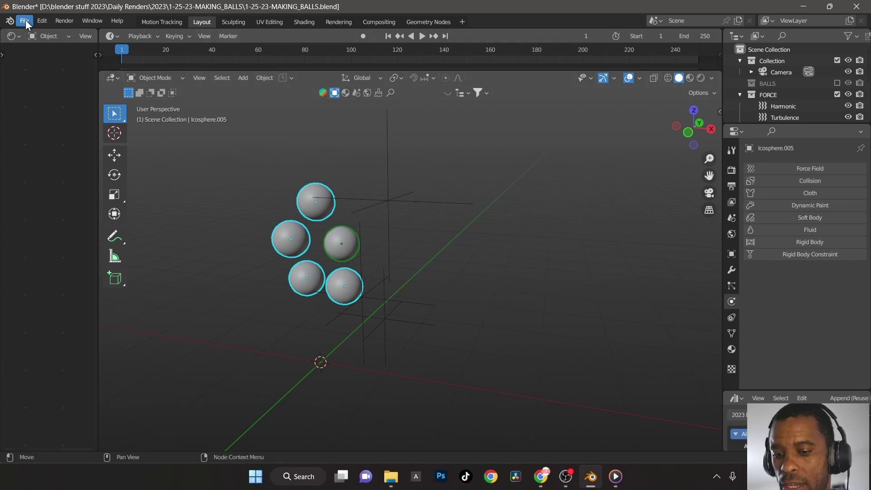
- Save the current project and start a new General file
key(ctrl+s)
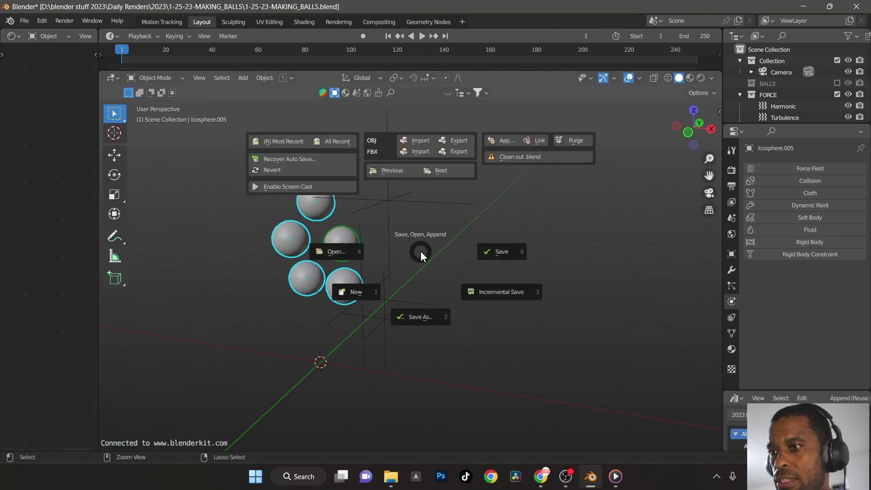
click(448, 250)
click(27, 22)
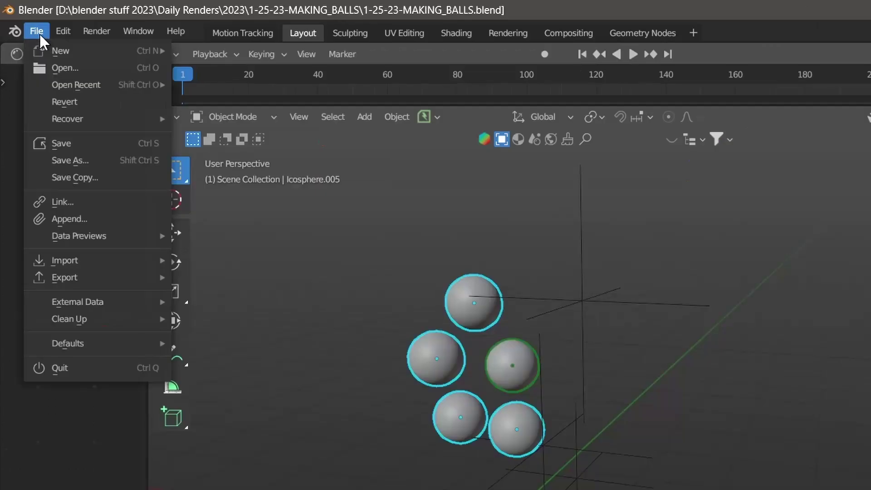
mouse_move(53, 51)
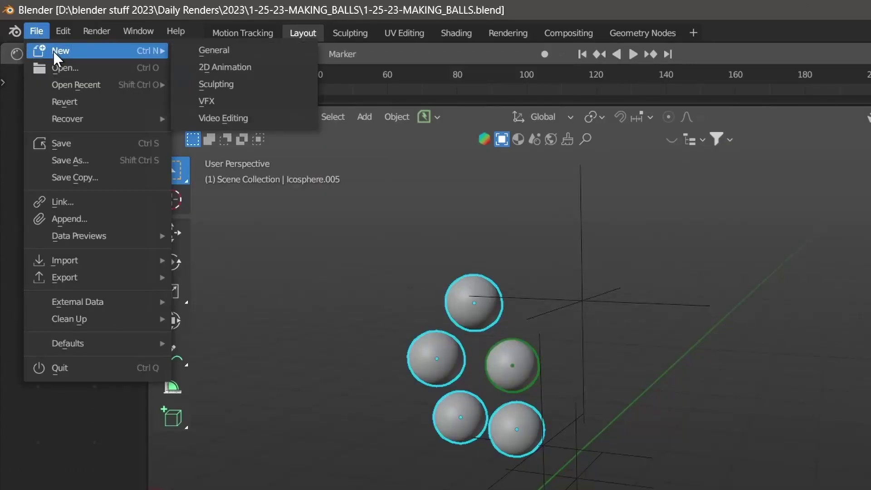
click(238, 50)
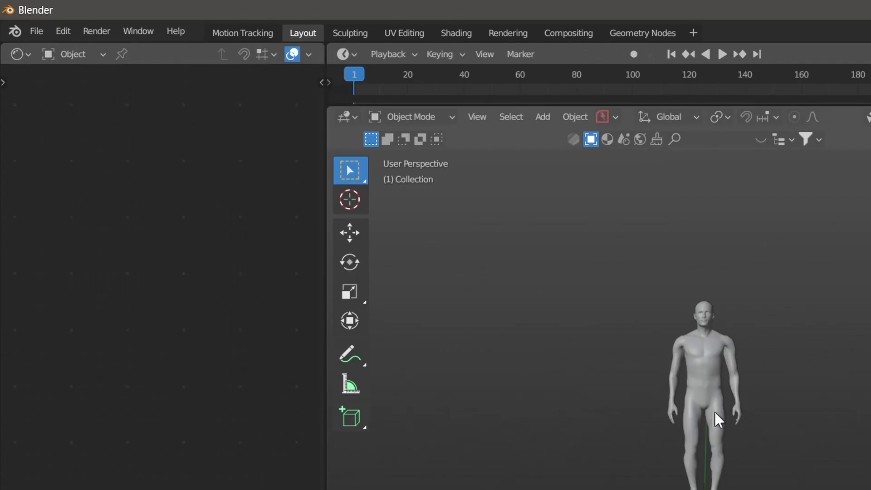
- Delete the default man figure from the new scene and import the exported Alembic spheres
click(721, 375)
key(x)
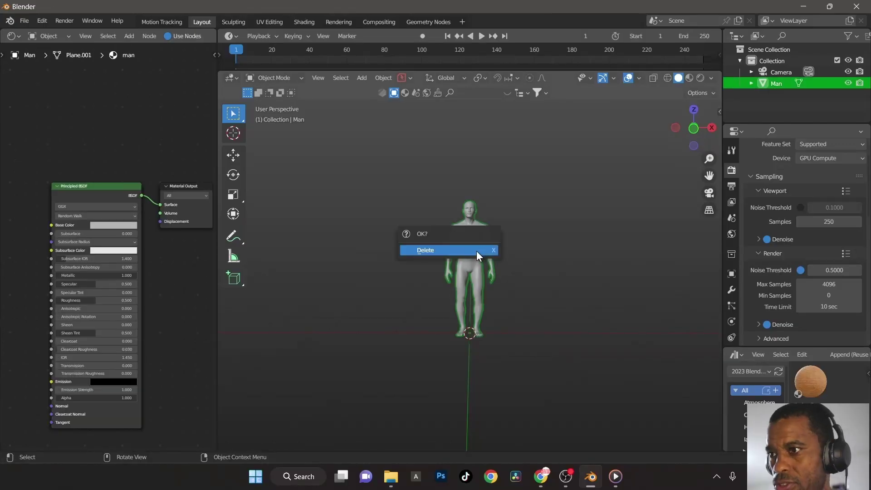
click(477, 253)
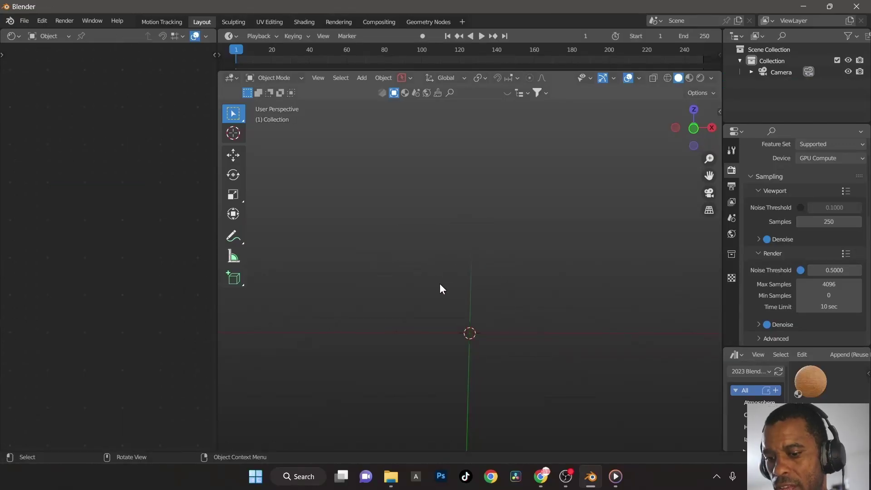
click(25, 21)
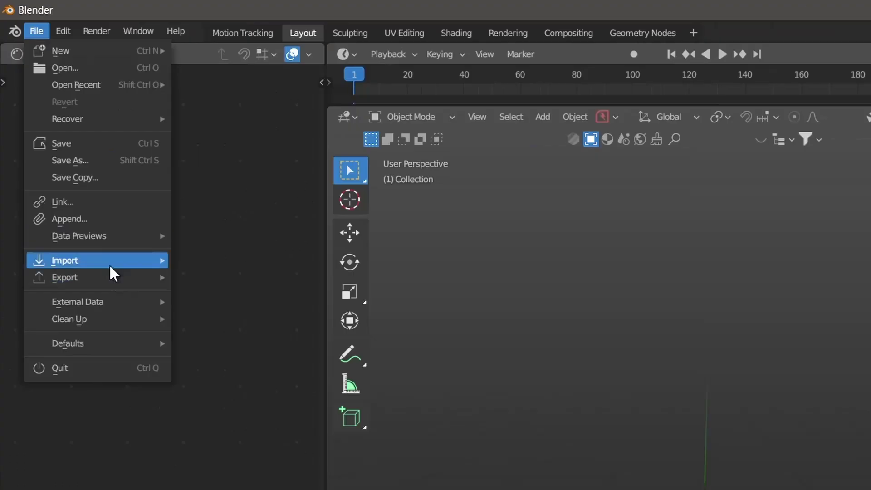
mouse_move(124, 256)
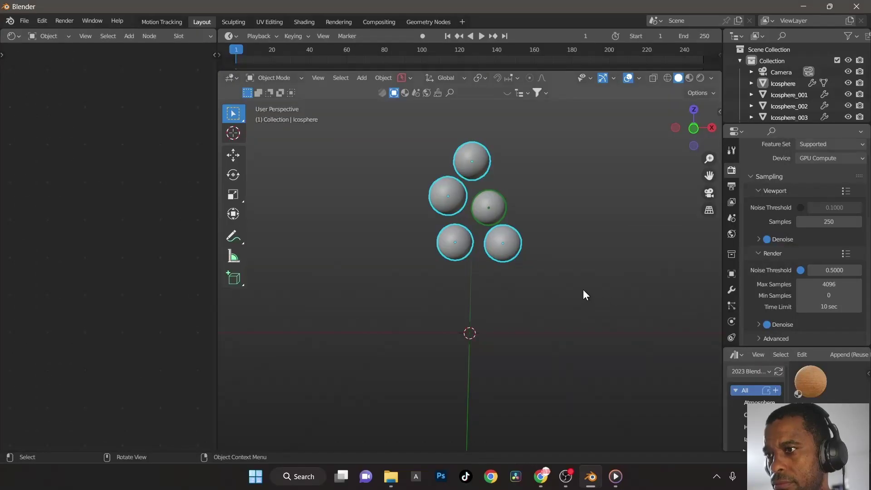
- Play back the imported sphere animation, view it from another angle, and return to frame 1
key(space)
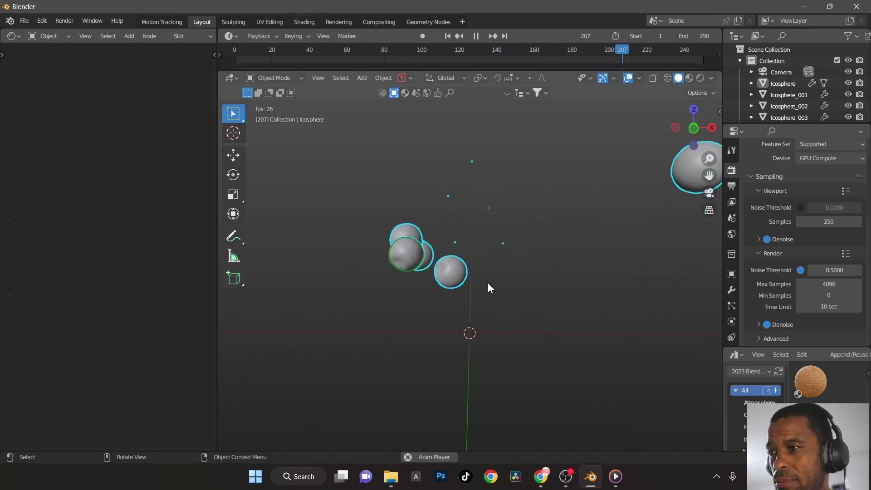
middle_drag(634, 209, 617, 278)
scroll(590, 277, down, 2)
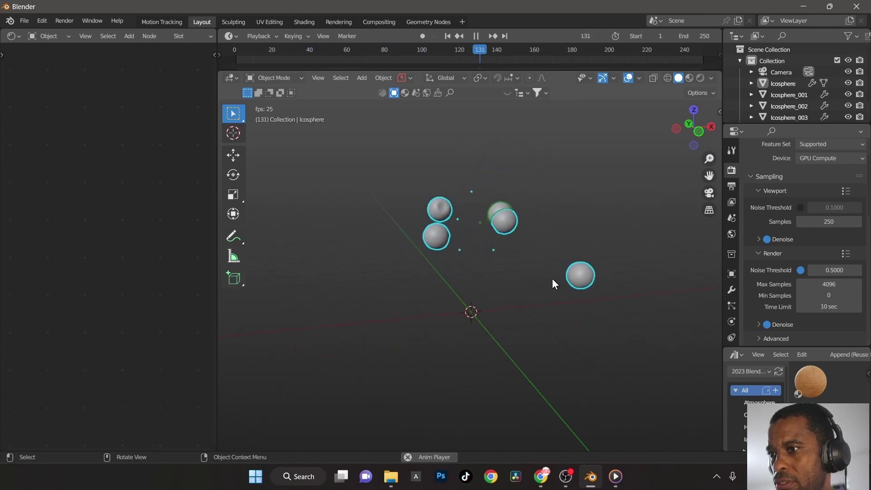
key(space)
key(shift+Left)
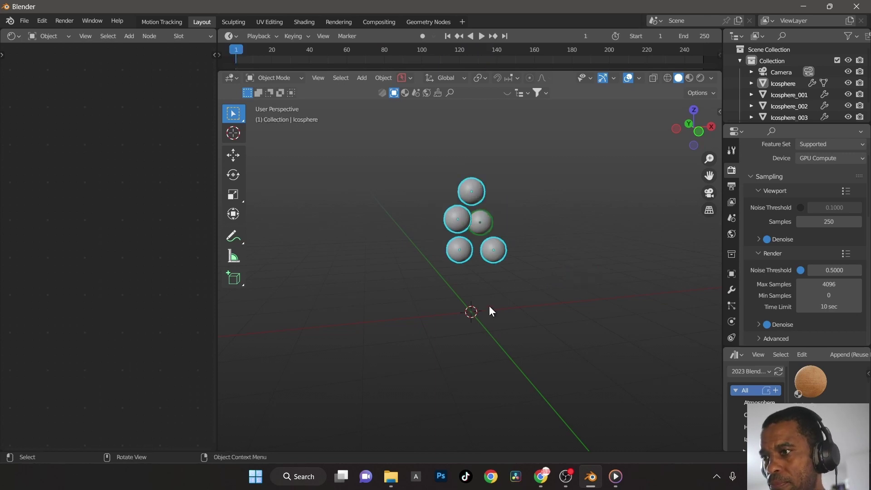
- Move the imported spheres into a new collection named SBALL
middle_drag(490, 306, 476, 293)
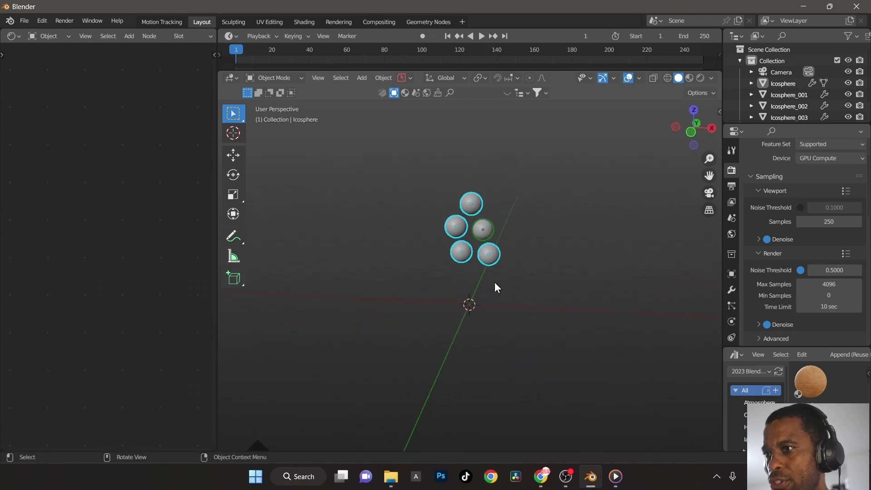
key(m)
click(521, 270)
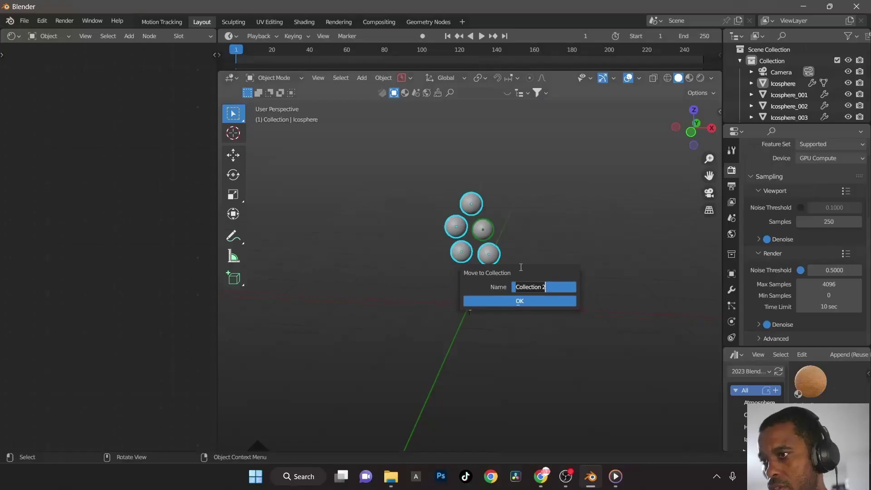
text(SBALL)
key(Return)
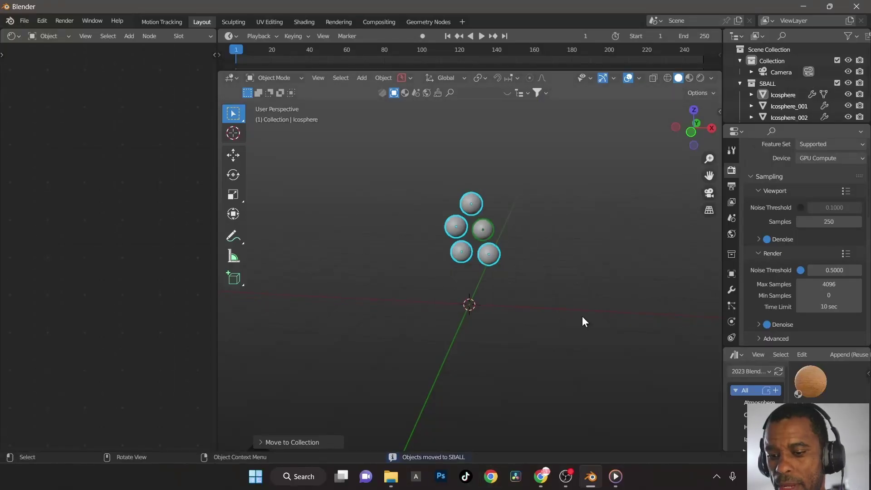
- Add an Ico Sphere and raise it along the Z axis until it is level with the small spheres
key(shift+a)
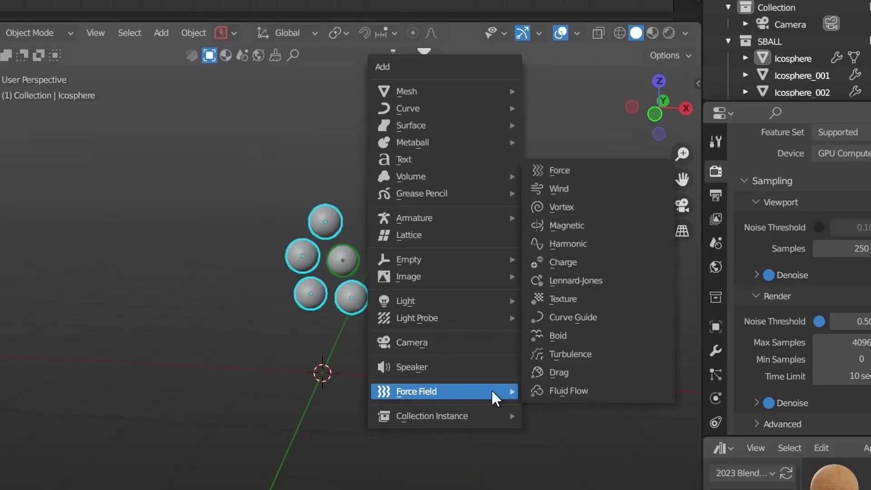
mouse_move(547, 123)
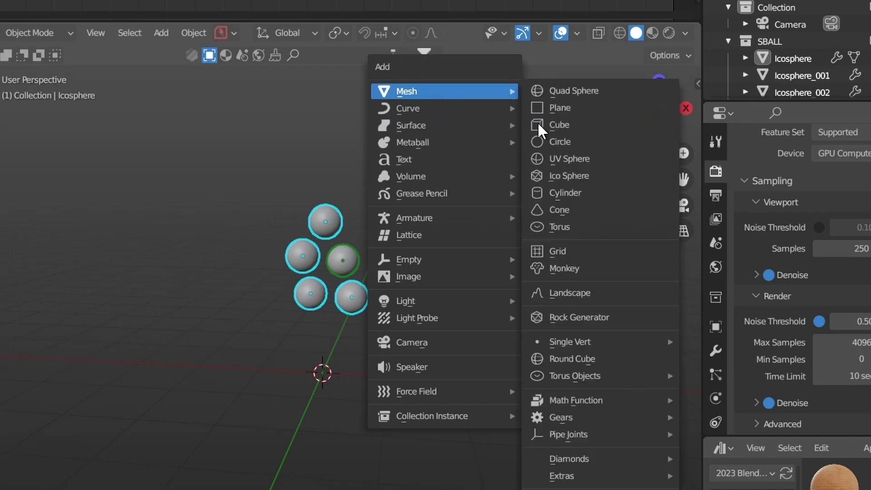
click(565, 174)
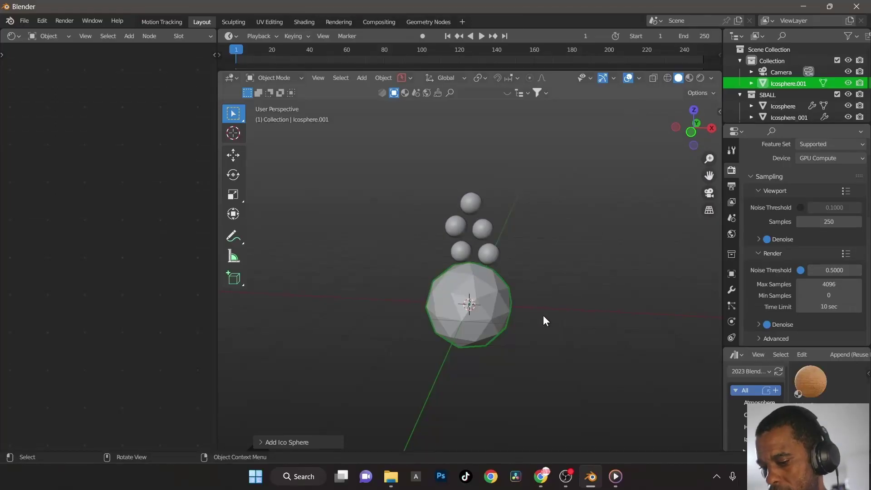
key(g)
key(z)
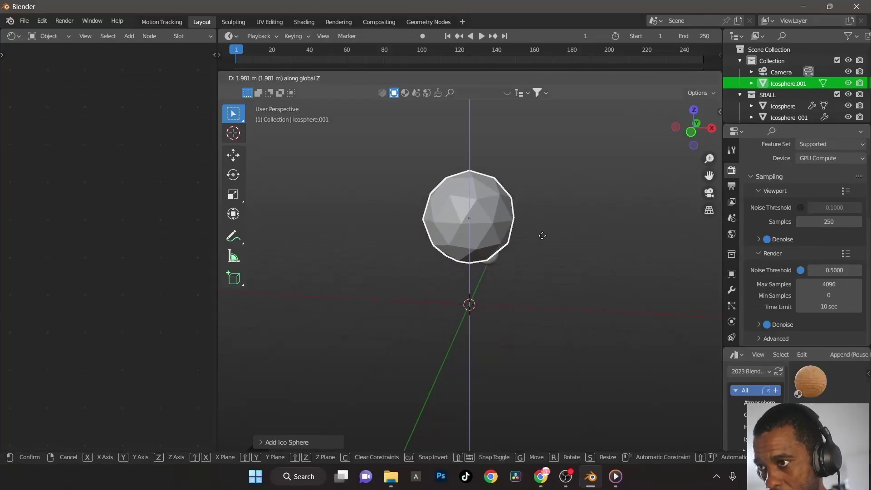
click(543, 240)
- Scale the new icosphere's mesh up about 2.4 times in Edit Mode
key(Tab)
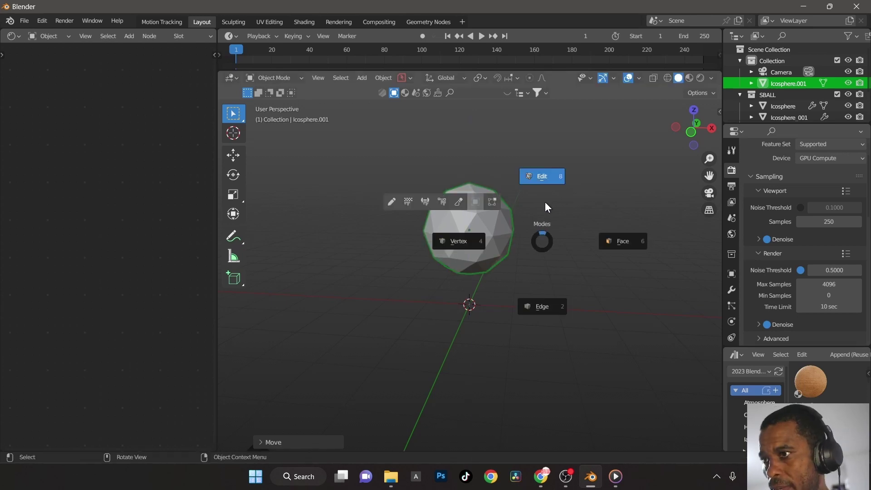
click(552, 175)
key(s)
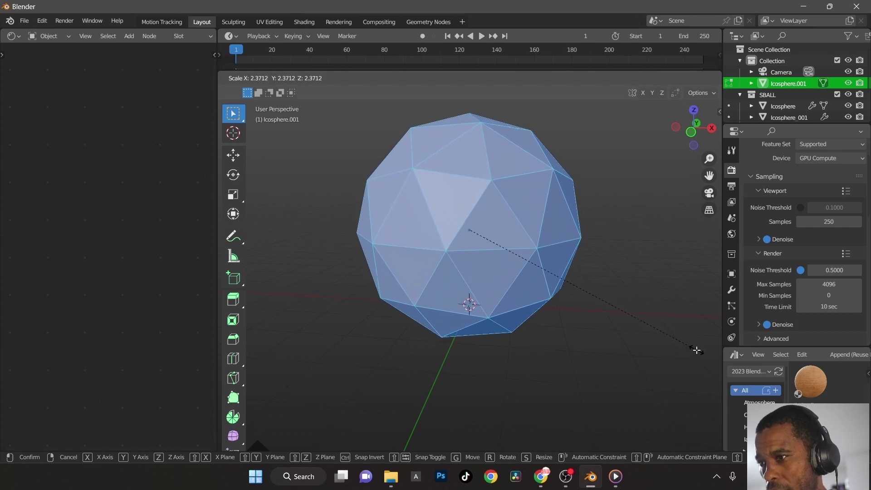
click(683, 347)
- Check in wireframe shading that the large icosphere encloses the small spheres, and return to Object Mode
middle_drag(680, 347, 618, 175)
key(z)
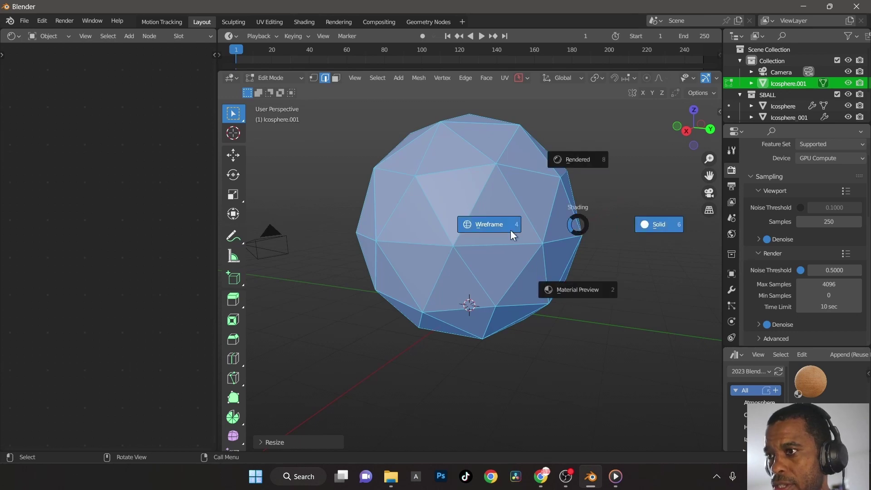
click(475, 224)
mouse_move(472, 298)
middle_down()
mouse_move(535, 331)
mouse_move(514, 313)
middle_up()
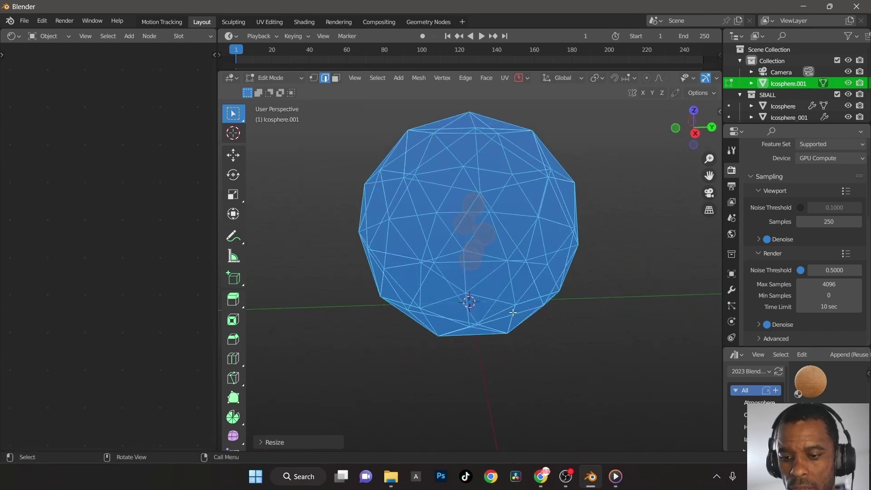
key(ctrl+Tab)
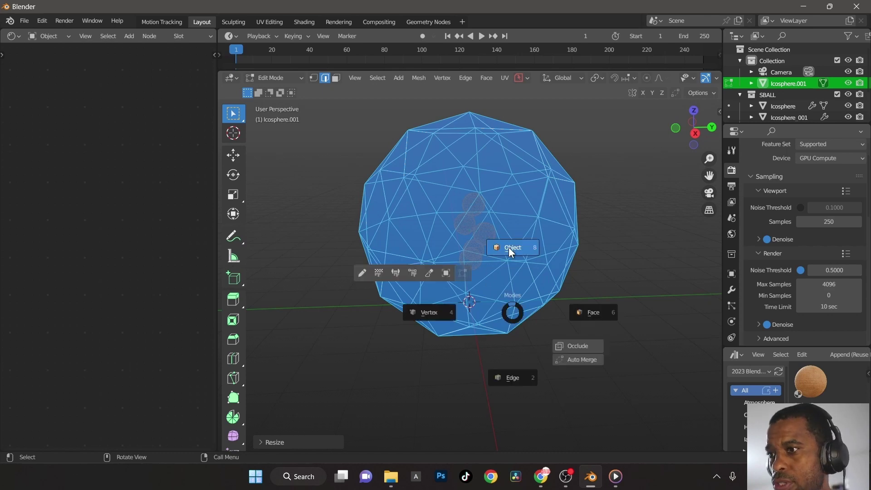
click(508, 247)
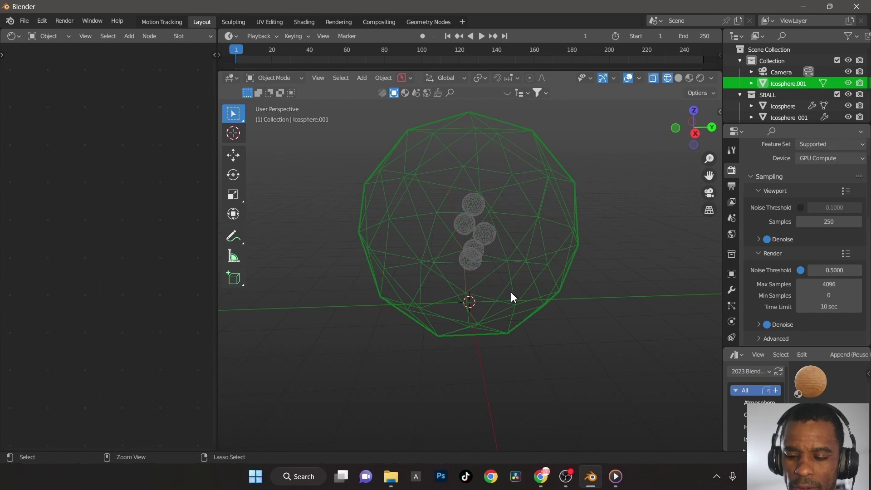
- Add a Subdivision modifier with viewport level 4 to the large icosphere and shade it smooth in Solid view
key(ctrl+2)
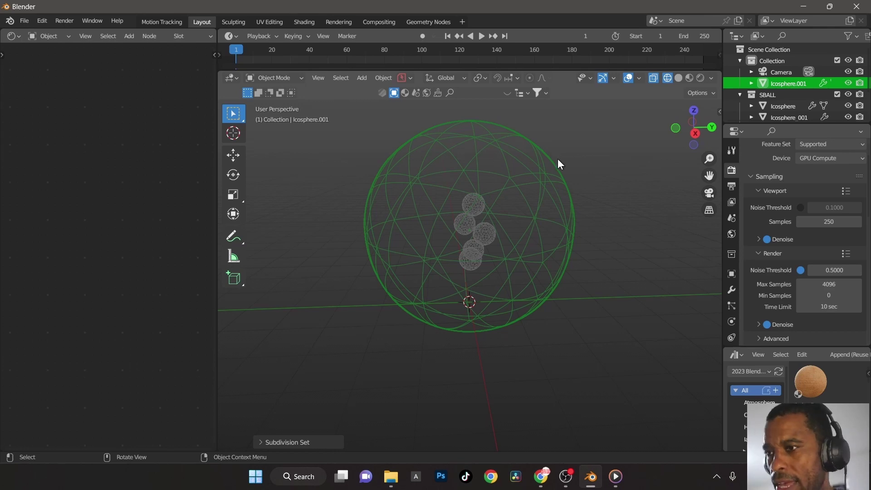
key(ctrl+Tab)
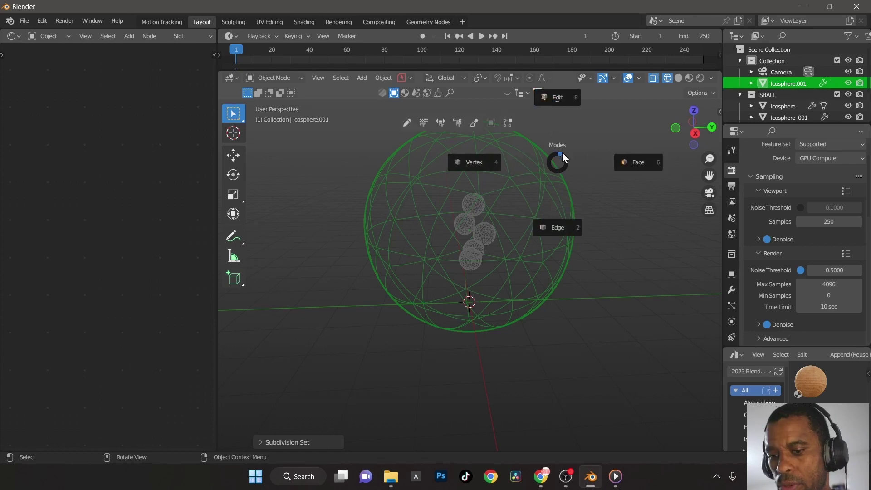
click(563, 152)
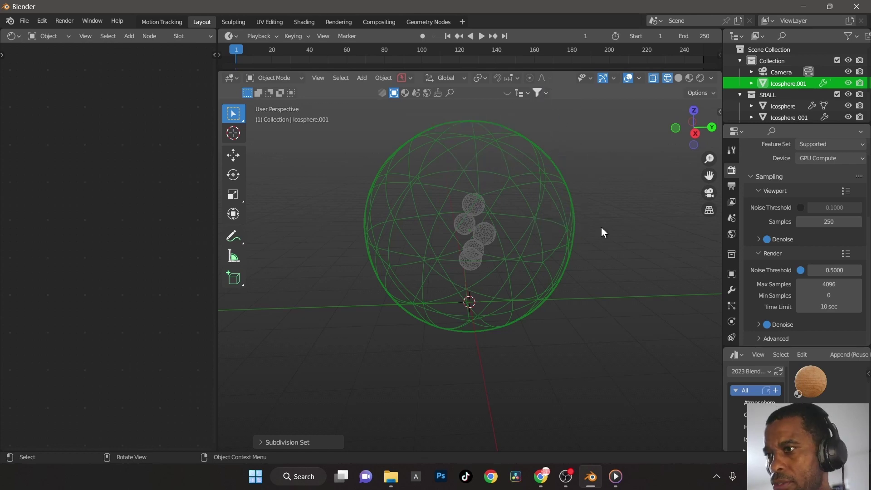
click(679, 78)
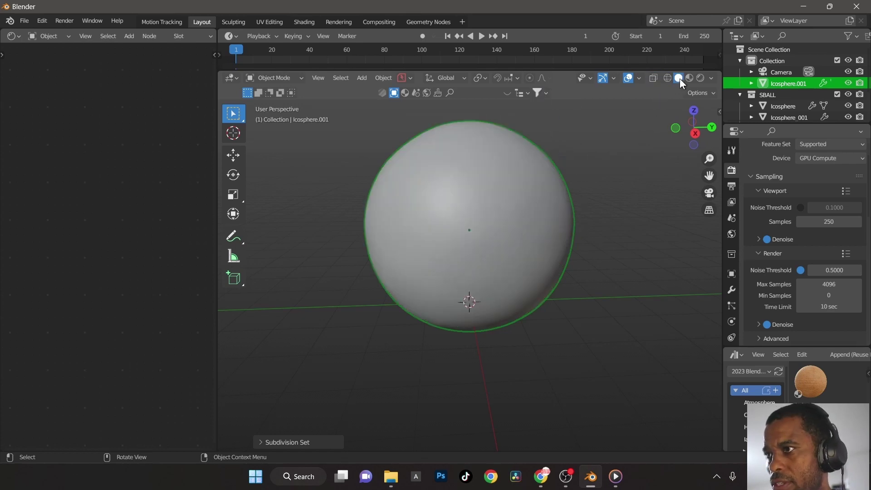
right_click(525, 256)
click(543, 224)
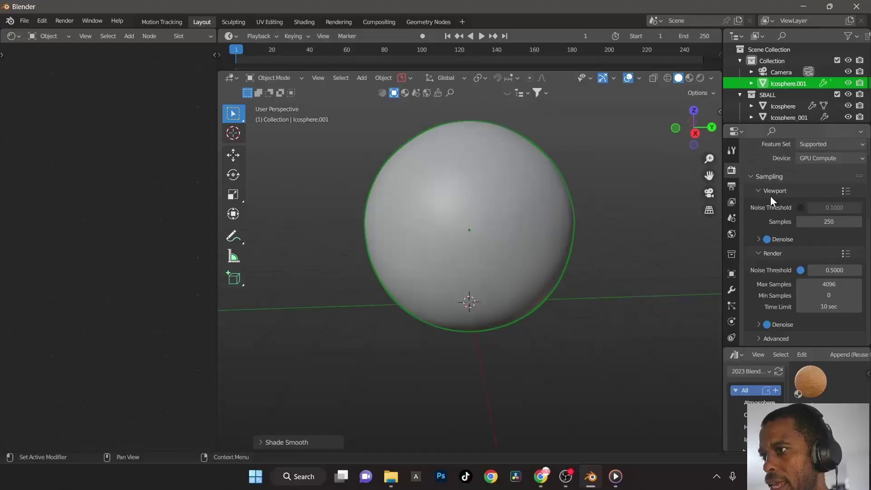
- Apply the Subdivision modifier on the large icosphere
click(731, 291)
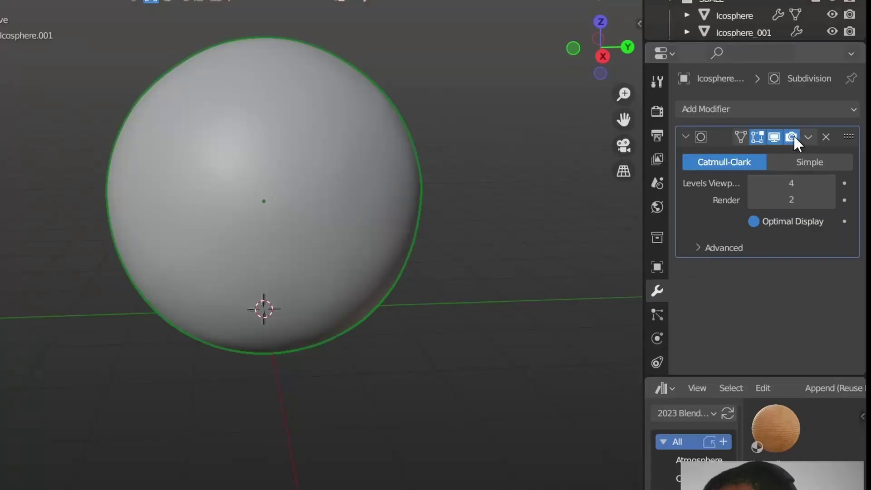
click(807, 137)
click(767, 157)
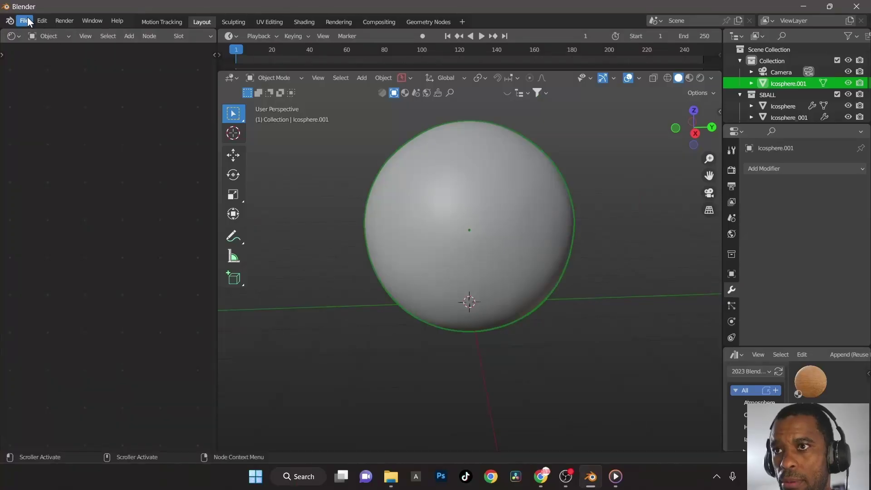
- Save the new scene in the project folder under the incremented name 1-25-24-MAKING_BALLS.blend
click(24, 21)
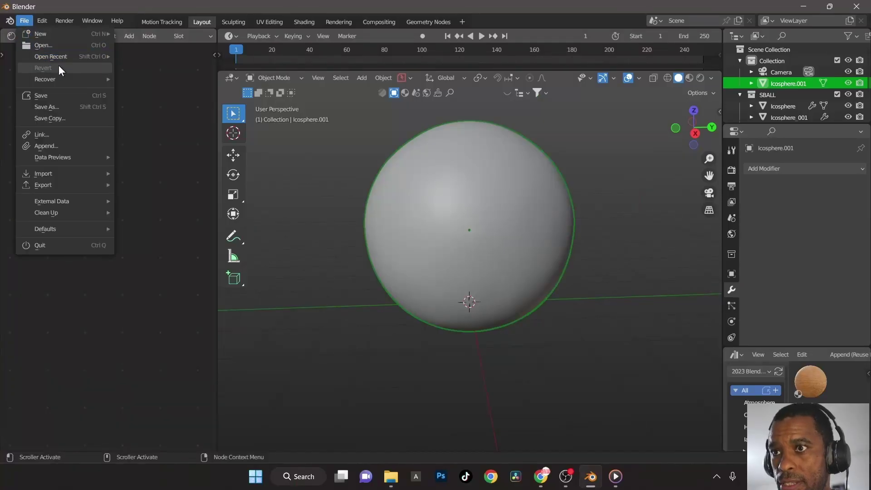
click(67, 105)
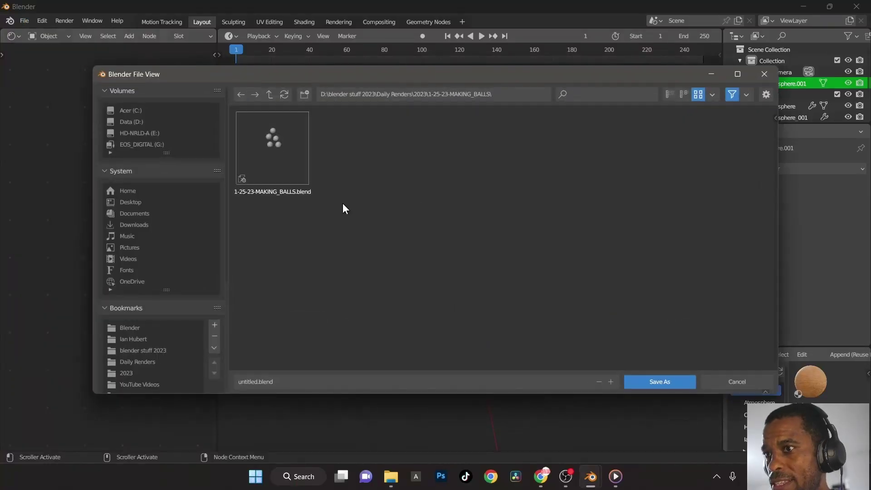
click(298, 181)
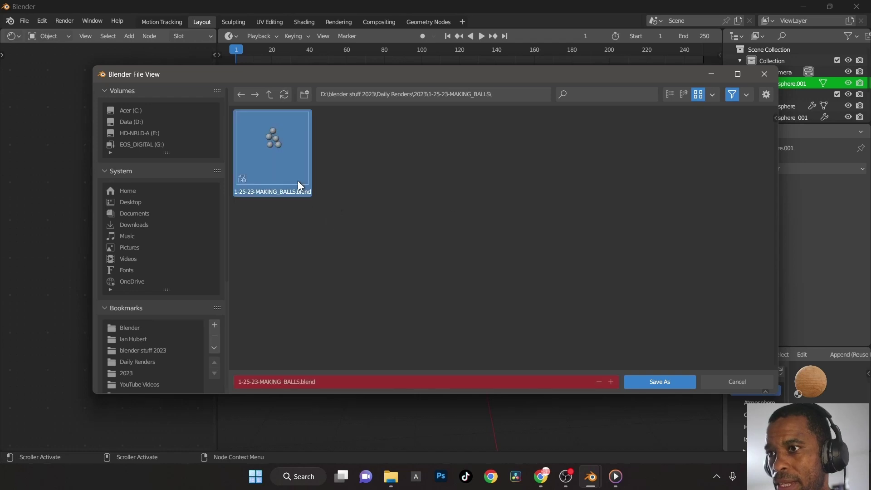
click(612, 380)
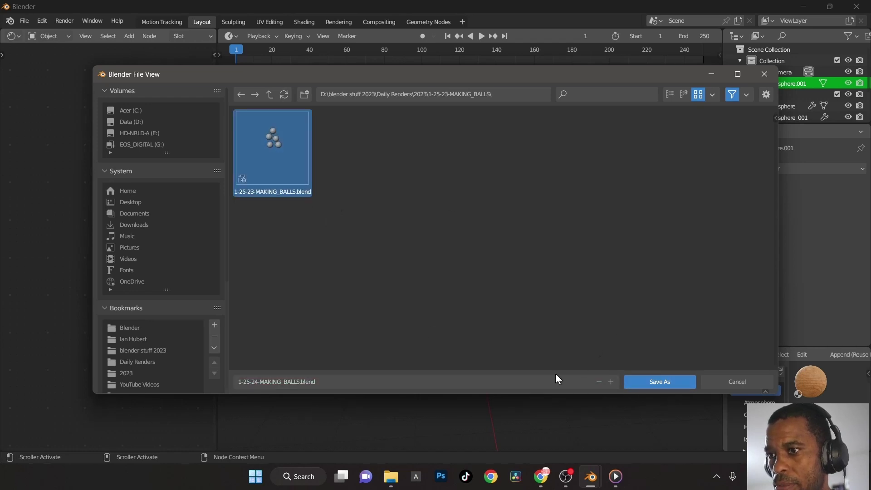